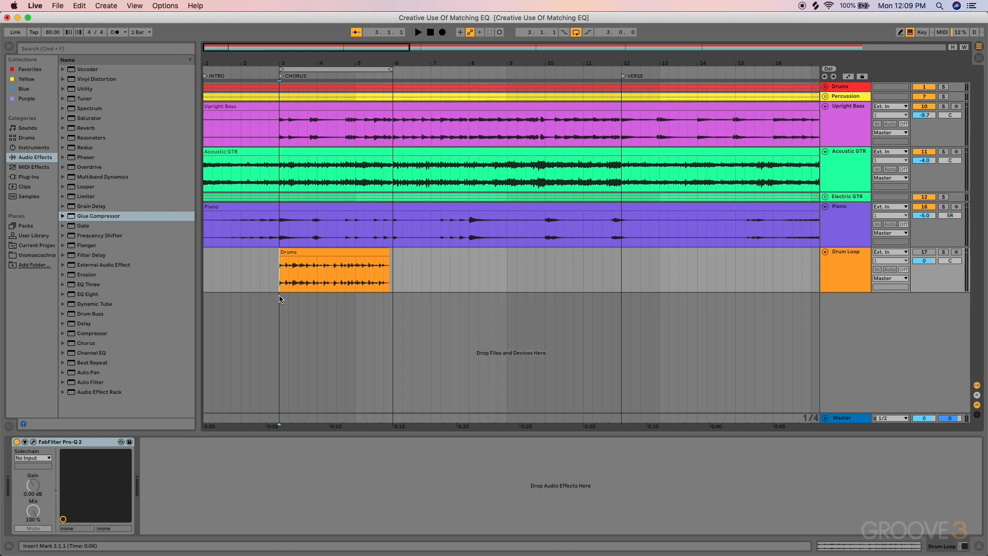
# - Inspect the FabFilter Pro-Q 2 instances on the Drum Loop track and the Drums group, closing each plug-in window
pyautogui.click(840, 265)
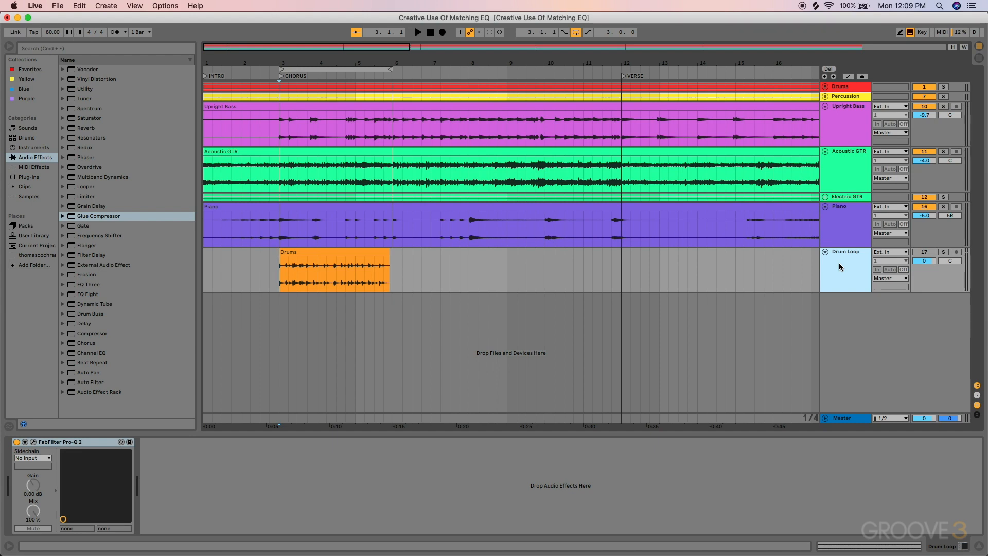
pyautogui.click(34, 442)
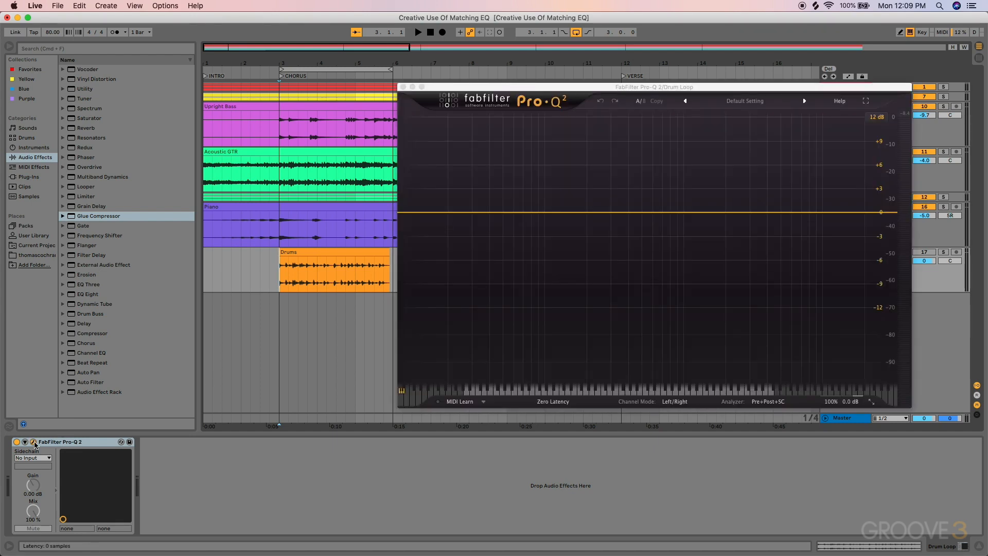
pyautogui.click(403, 87)
pyautogui.click(855, 88)
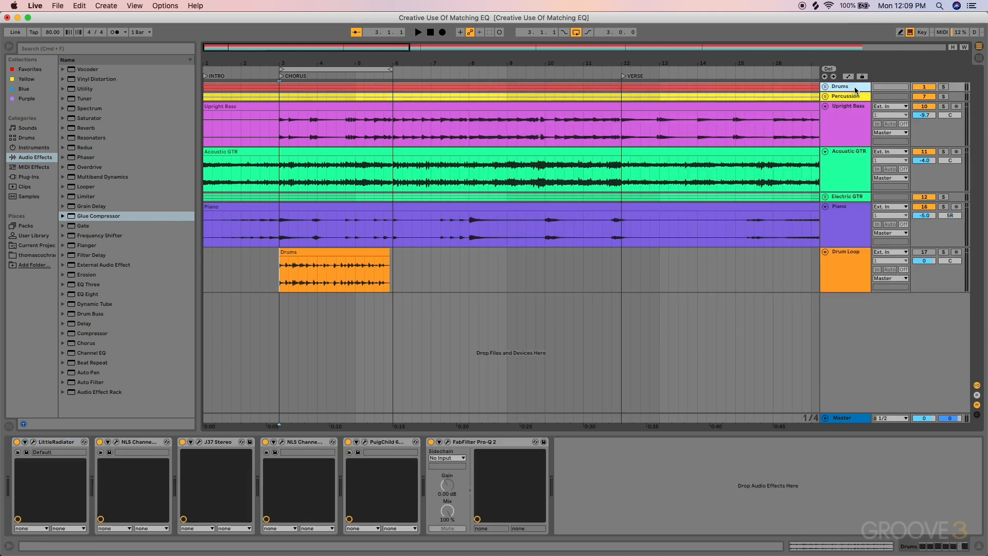
pyautogui.click(447, 443)
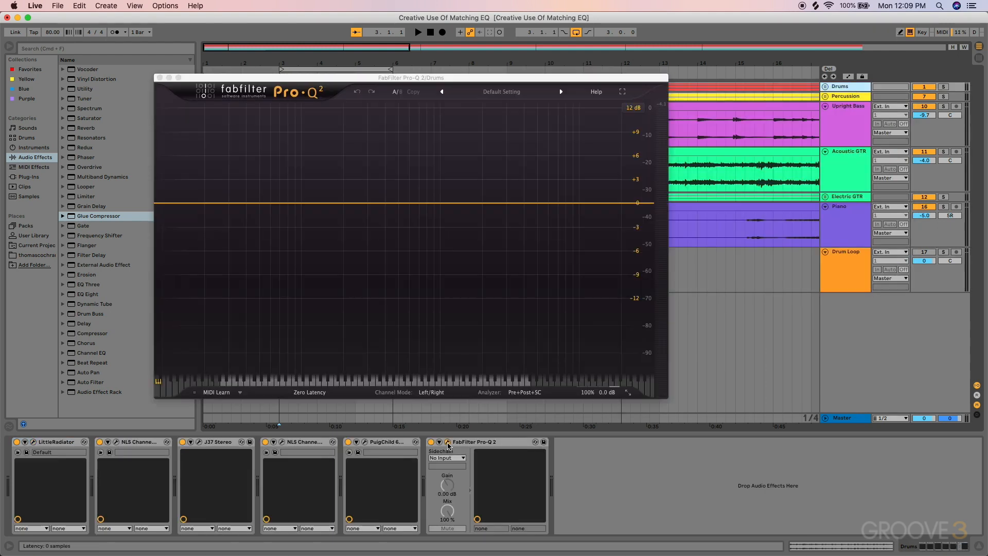
pyautogui.click(160, 78)
# - Audition the Drum Loop track and the Drums group in solo, playing from the start of the chorus
pyautogui.click(944, 252)
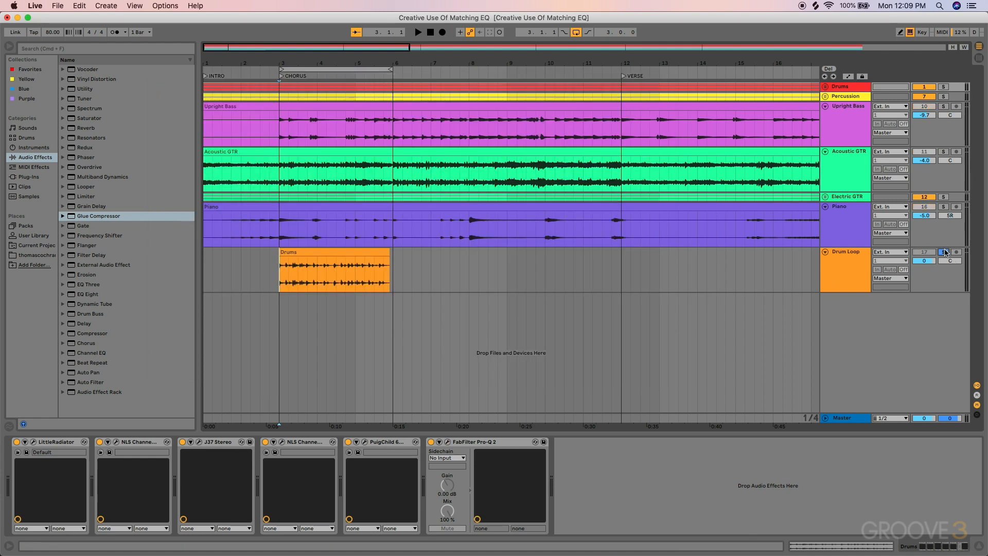
pyautogui.click(281, 285)
pyautogui.press('space')
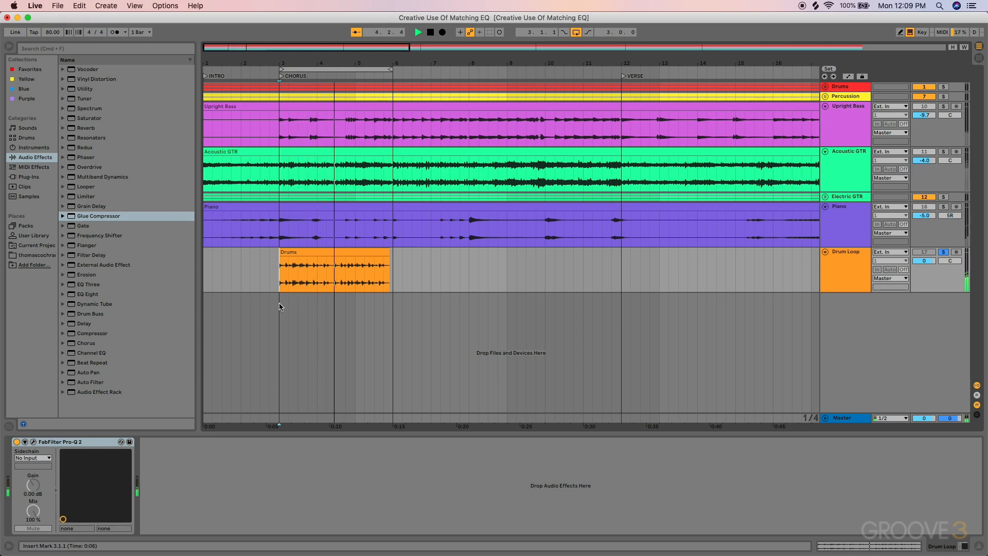
pyautogui.press('space')
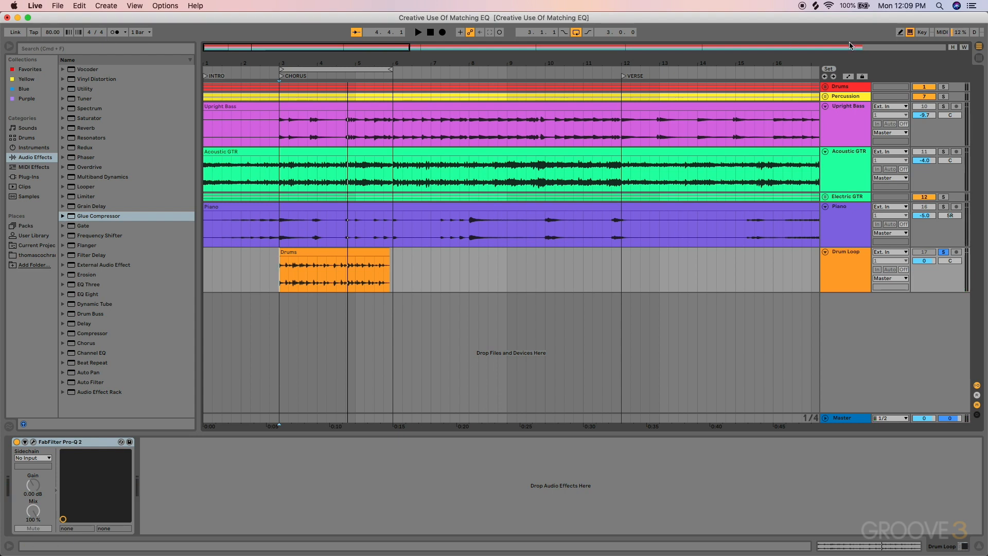
pyautogui.click(943, 87)
pyautogui.press('space')
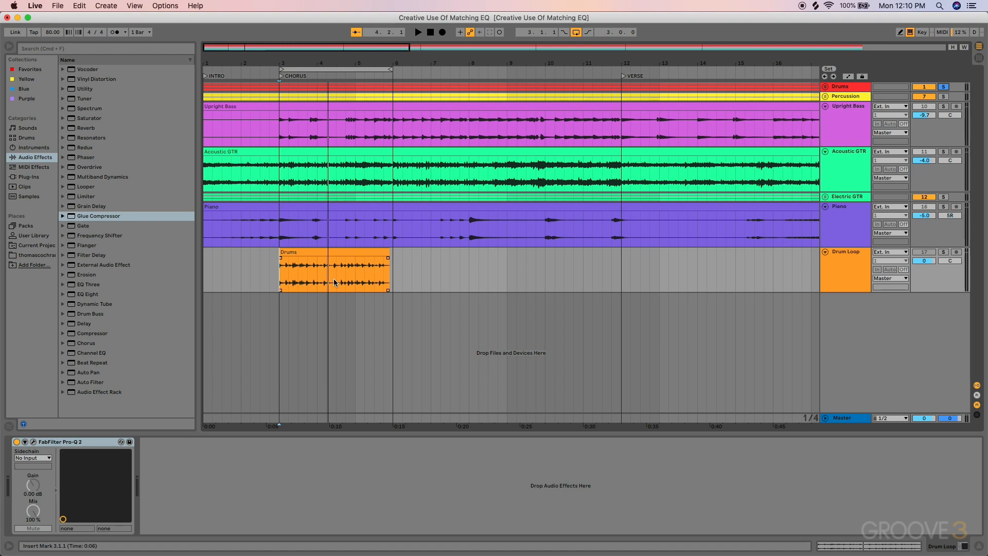
# - Solo the Drum Loop track and play it through its FabFilter Pro-Q 2 with EQ Match analyzing the input
pyautogui.click(944, 252)
pyautogui.click(829, 269)
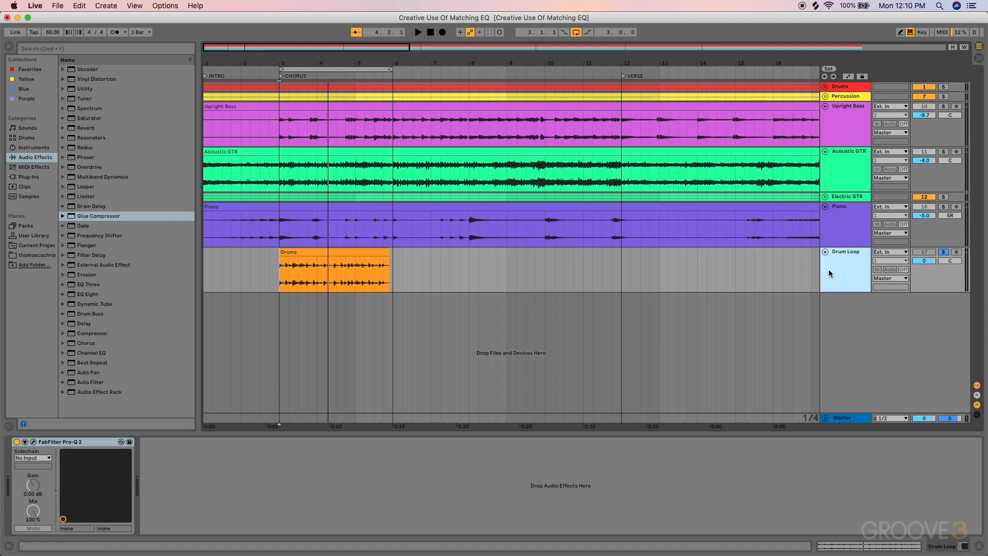
pyautogui.click(33, 442)
pyautogui.click(781, 402)
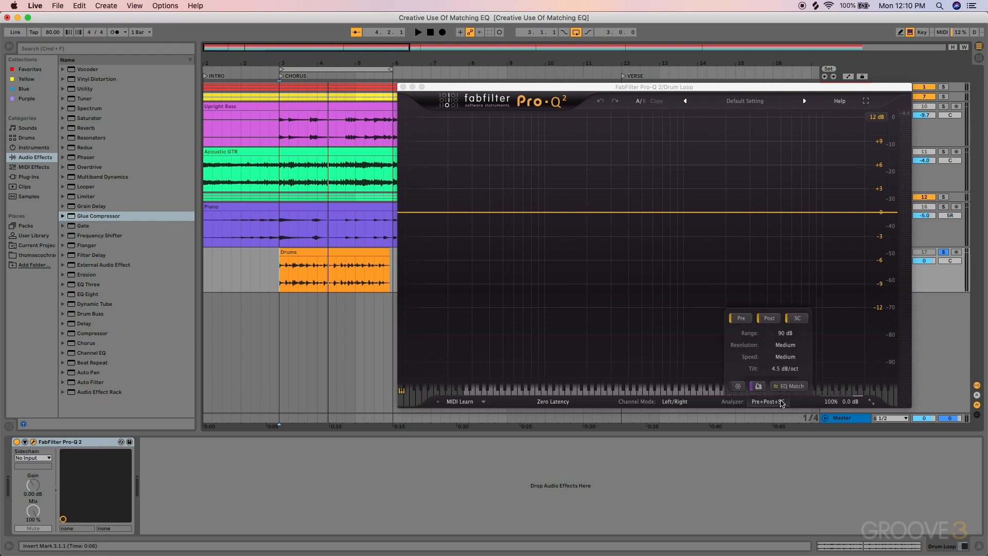
pyautogui.click(792, 386)
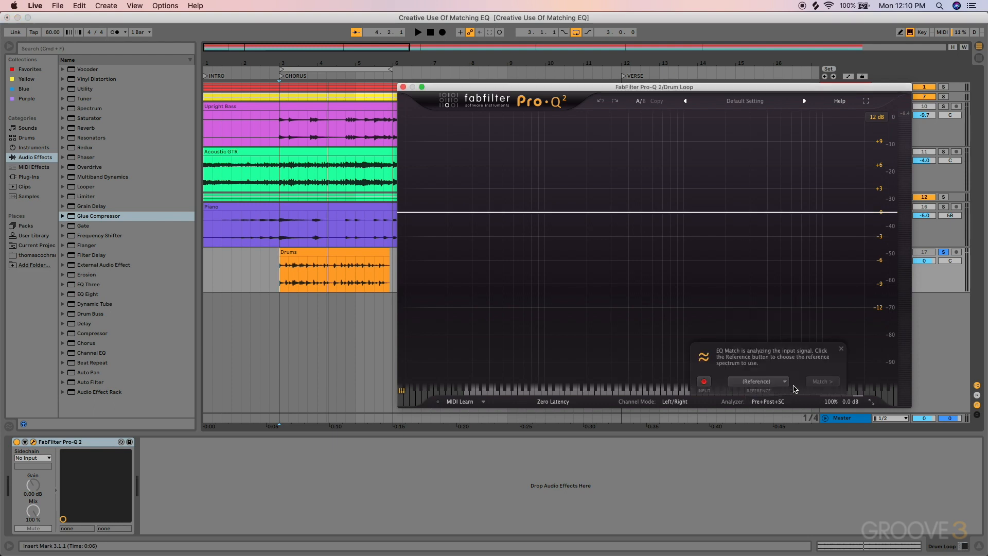
pyautogui.press('space')
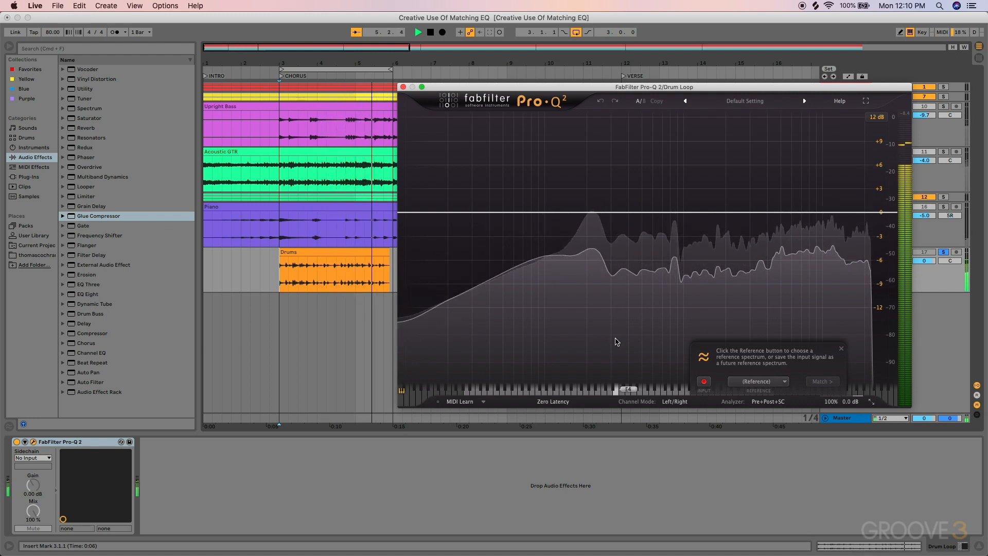
pyautogui.press('space')
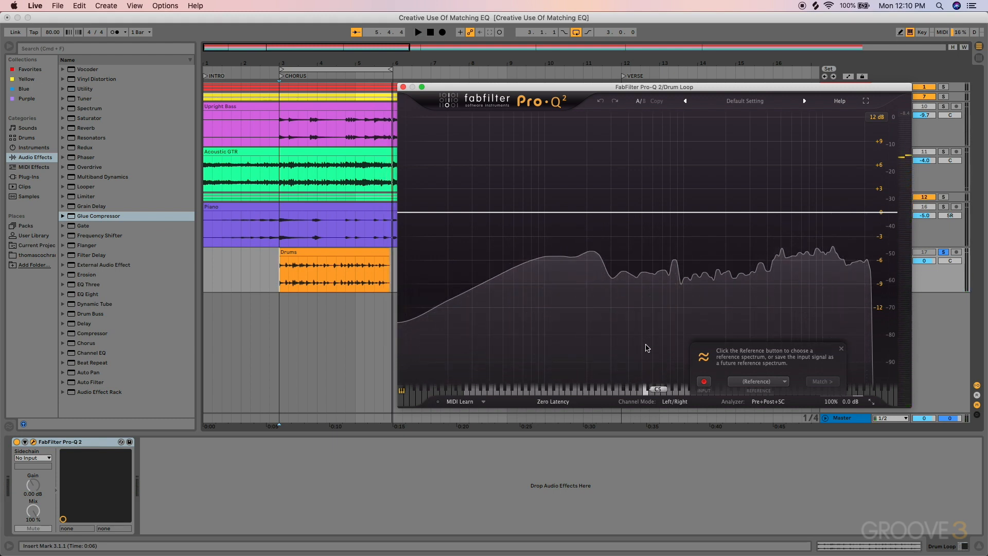
# - Save the analyzed input as a reference spectrum named "Drum Loop" and hide the plug-in window
pyautogui.click(774, 382)
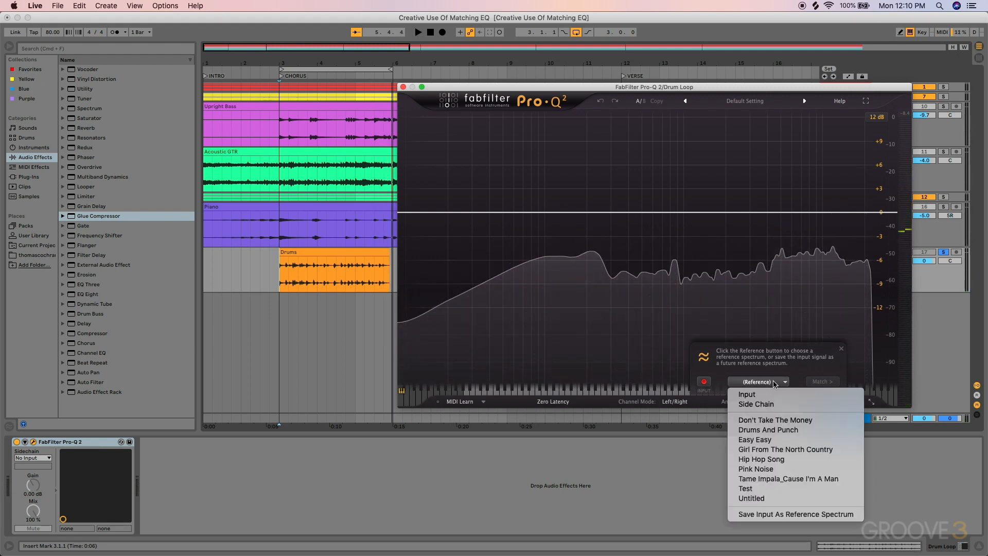
pyautogui.click(789, 513)
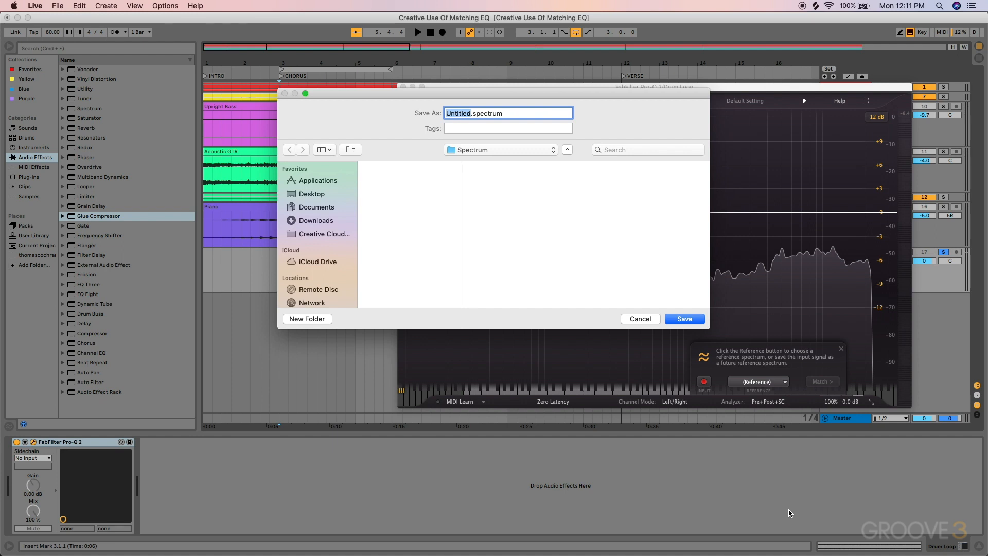
pyautogui.write('Drum Loop')
pyautogui.press('Return')
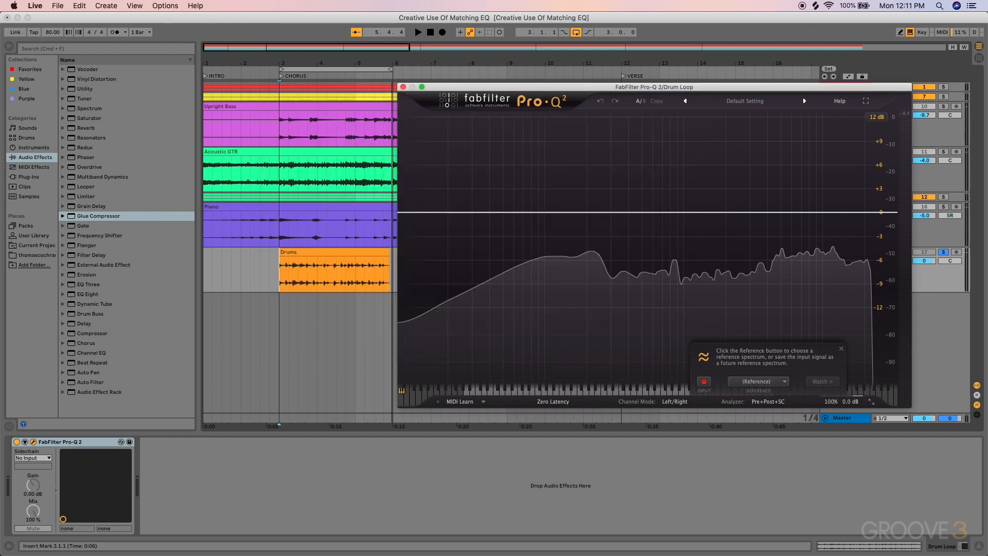
pyautogui.press('alt+super+p')
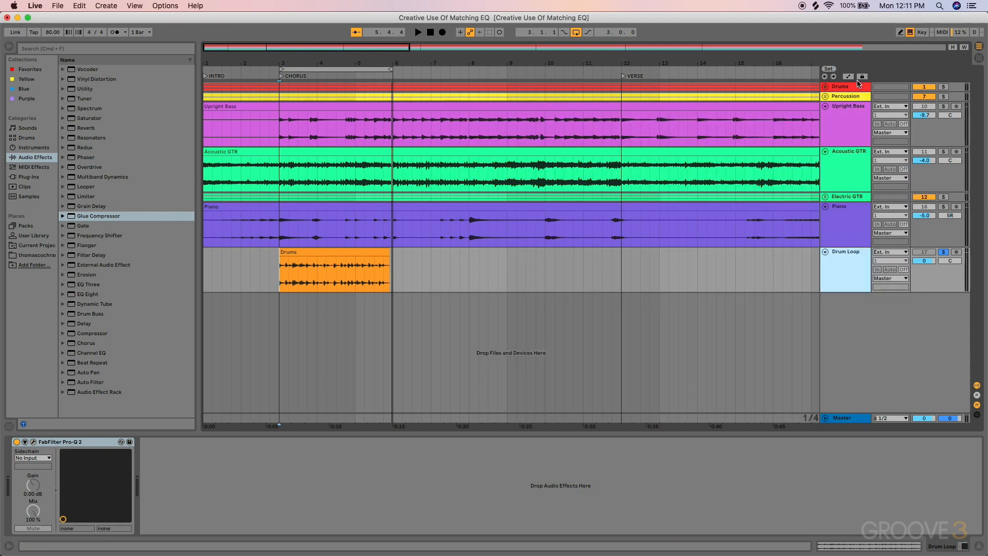
# - Start EQ Match in the Drums group's FabFilter Pro-Q 2 with the Drum Loop spectrum as the reference
pyautogui.click(858, 84)
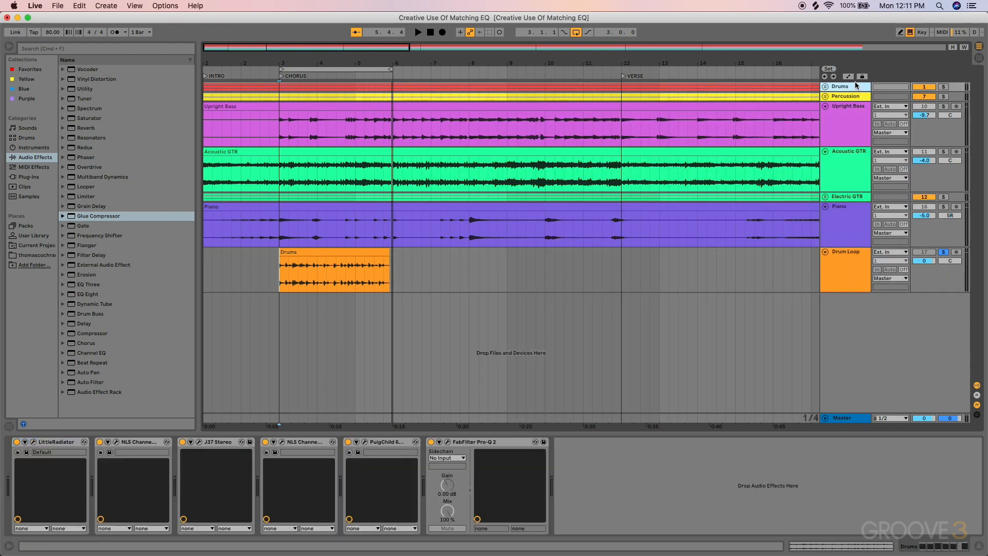
pyautogui.click(447, 441)
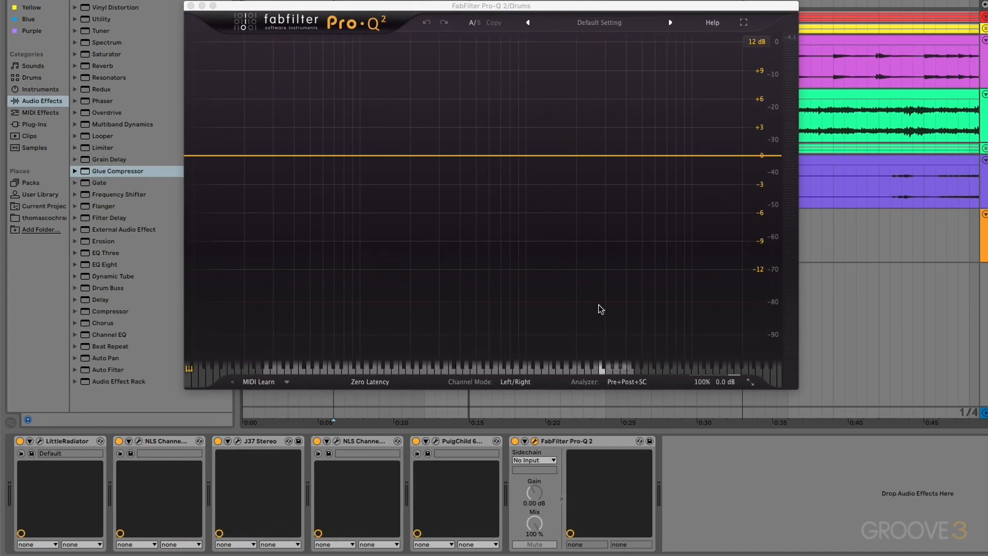
pyautogui.click(530, 397)
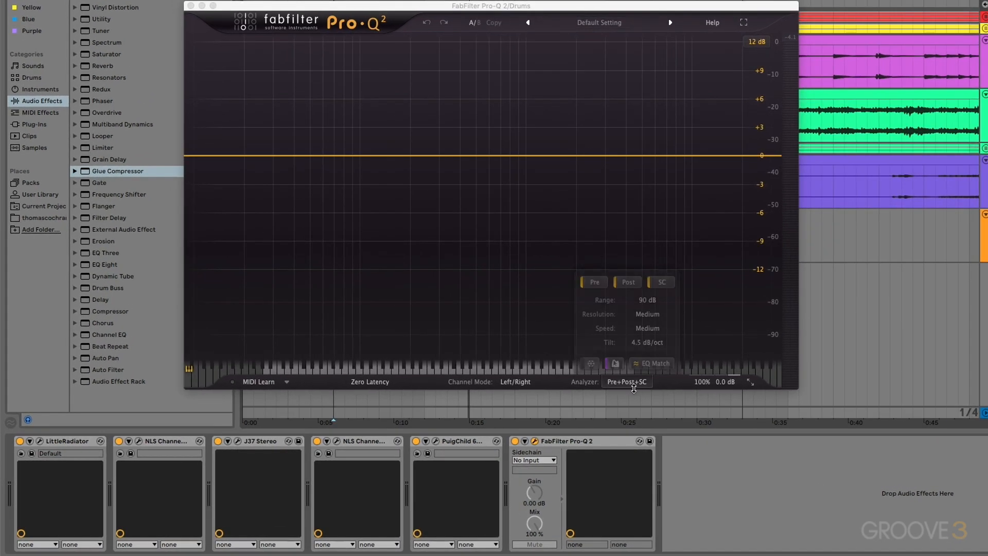
pyautogui.click(633, 363)
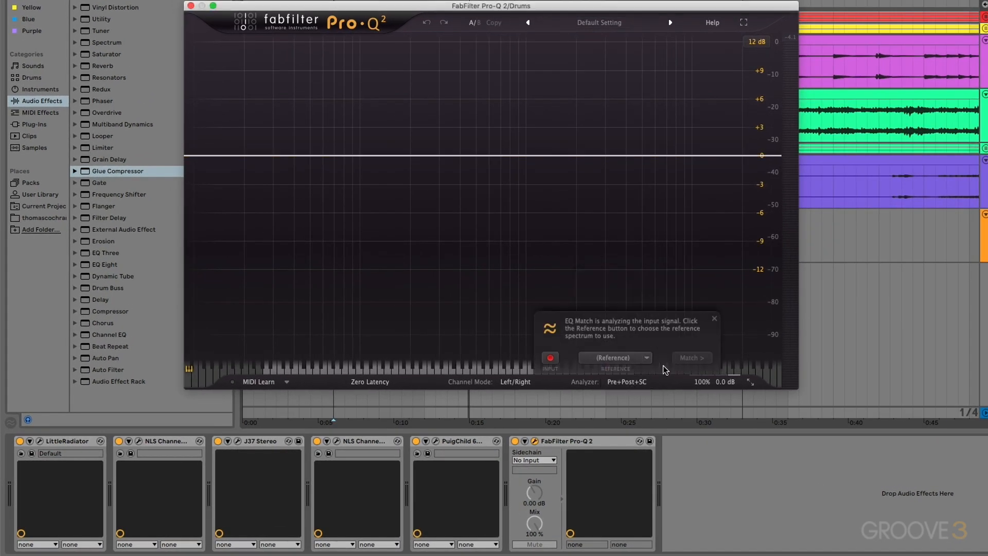
pyautogui.click(631, 363)
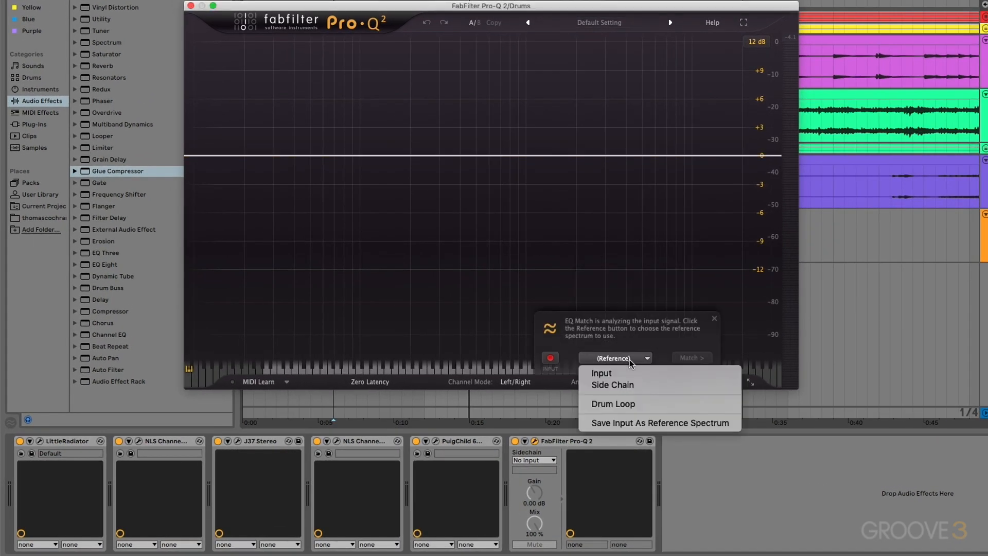
pyautogui.click(626, 405)
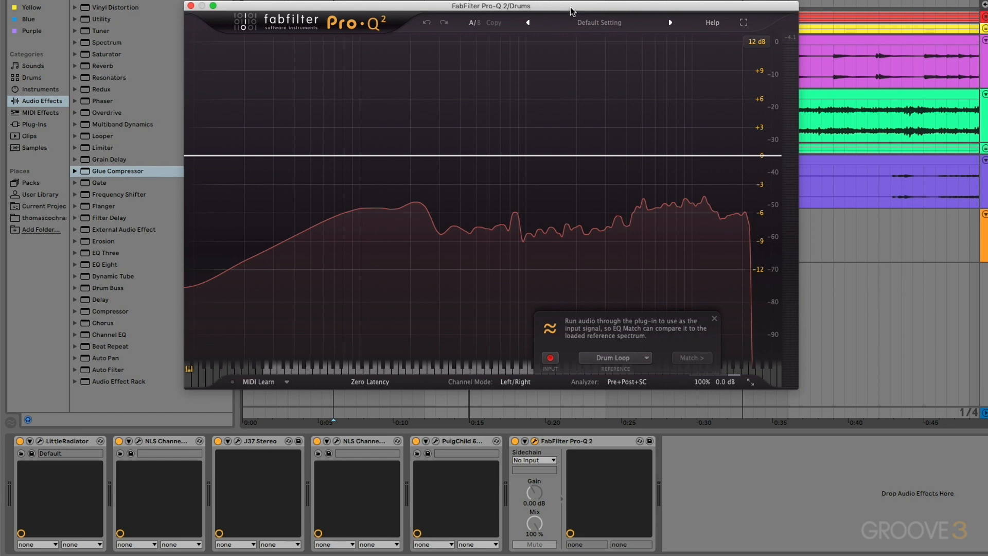
# - Play the drums through EQ Match for analysis and finish the match with 7 EQ bands
pyautogui.moveTo(571, 7); pyautogui.dragTo(655, 55)
pyautogui.press('space')
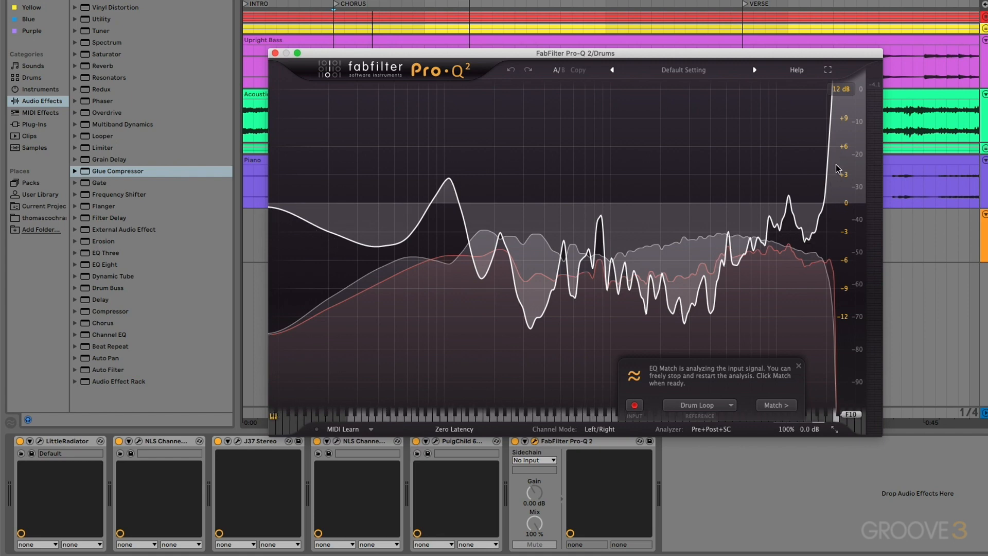
pyautogui.click(782, 406)
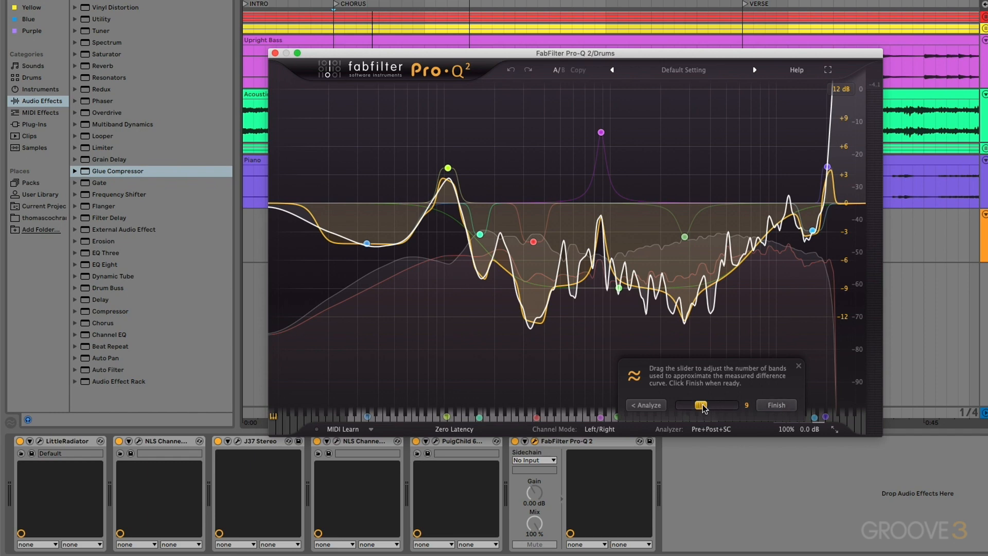
pyautogui.moveTo(704, 408); pyautogui.dragTo(700, 409)
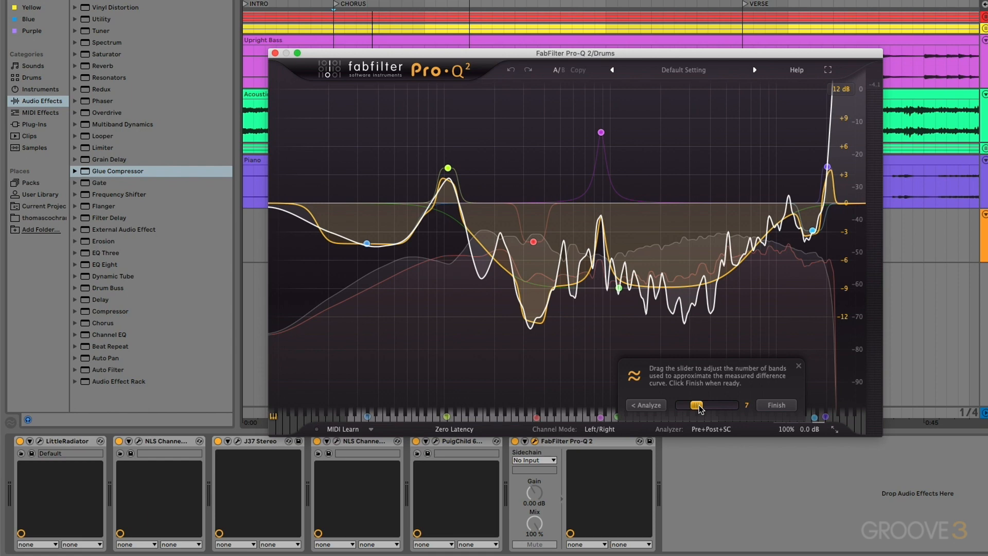
pyautogui.click(776, 405)
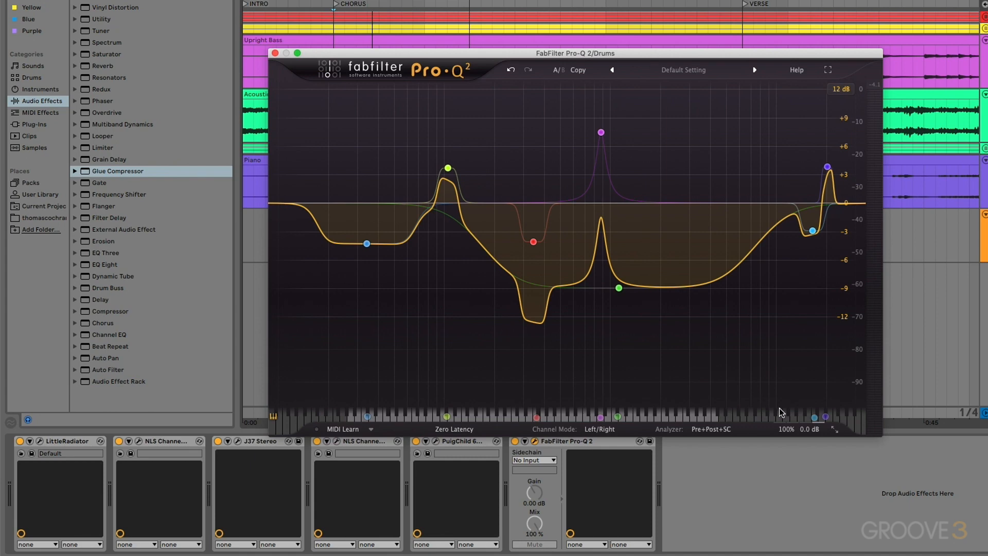
# - Try the 6 dB display range in the Drums equalizer and return it to 12 dB
pyautogui.click(841, 89)
pyautogui.click(852, 116)
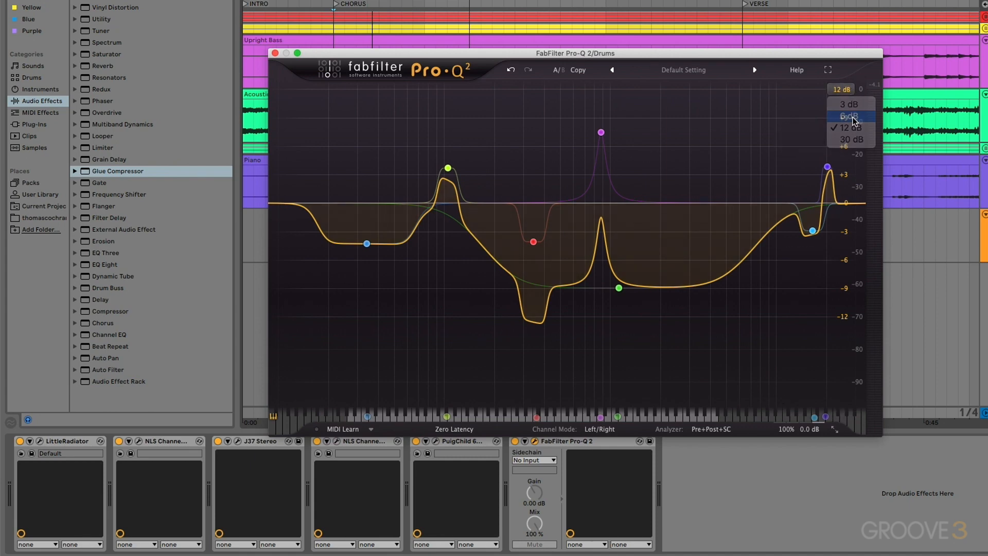
pyautogui.click(841, 89)
pyautogui.click(852, 127)
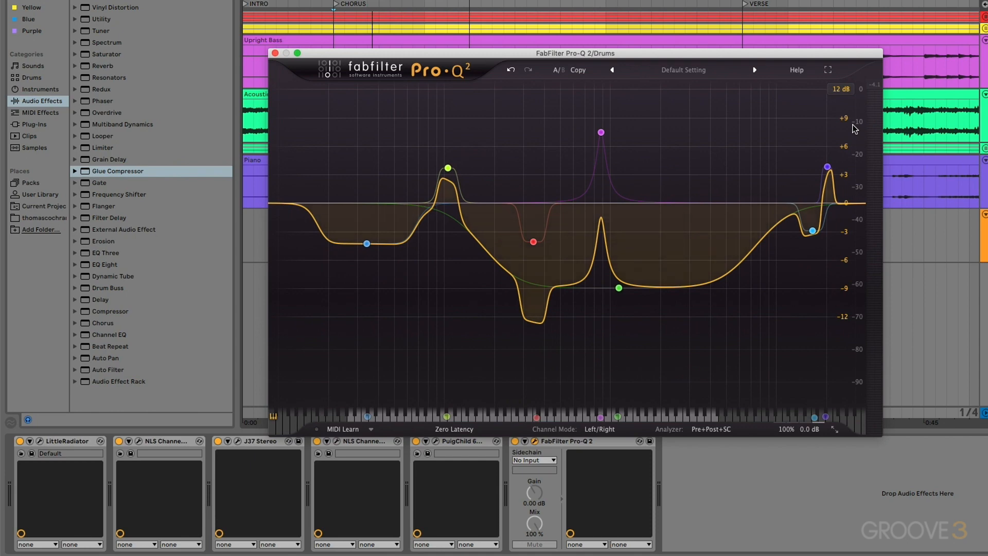
# - Play the drums and compare the sound with the matched EQ bypassed and enabled
pyautogui.press('space')
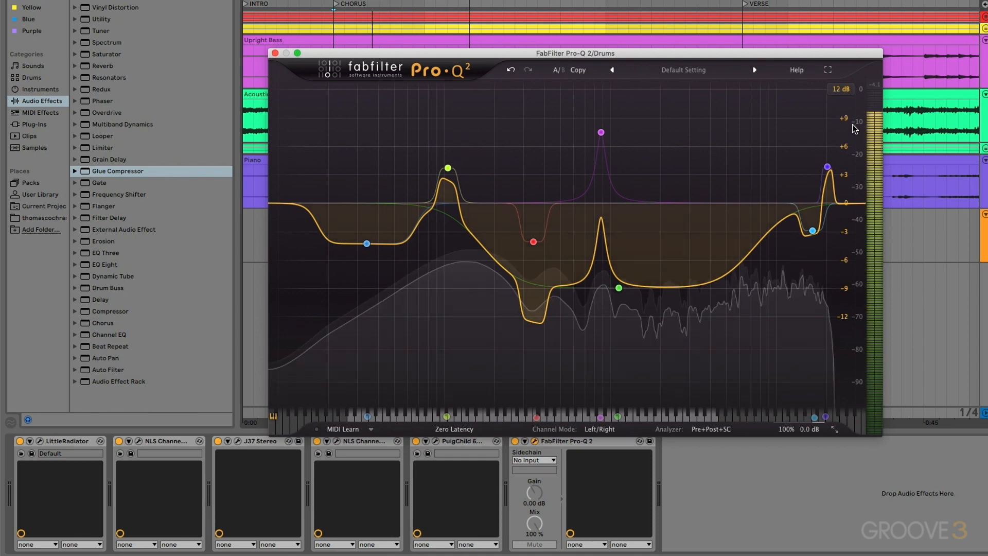
pyautogui.click(514, 441)
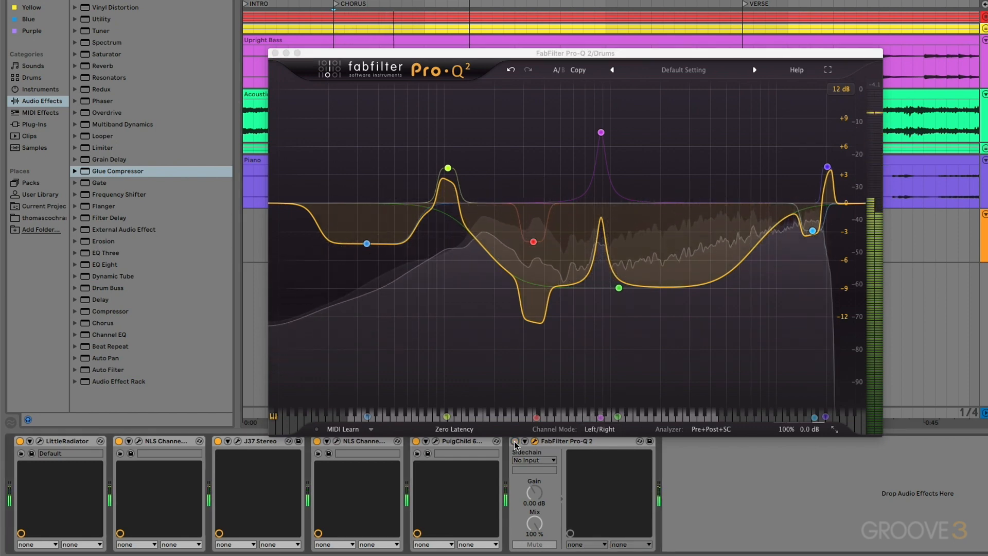
pyautogui.click(515, 441)
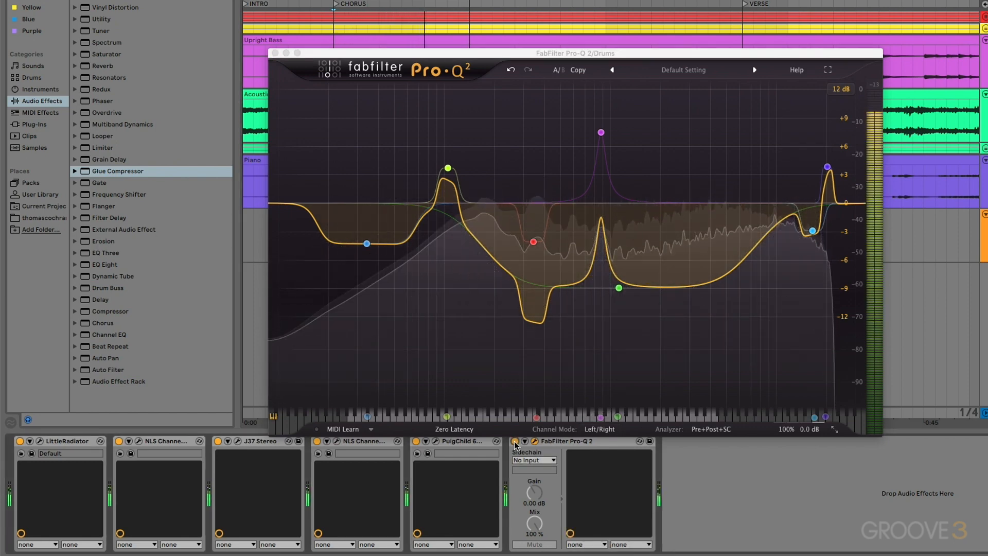
pyautogui.press('space')
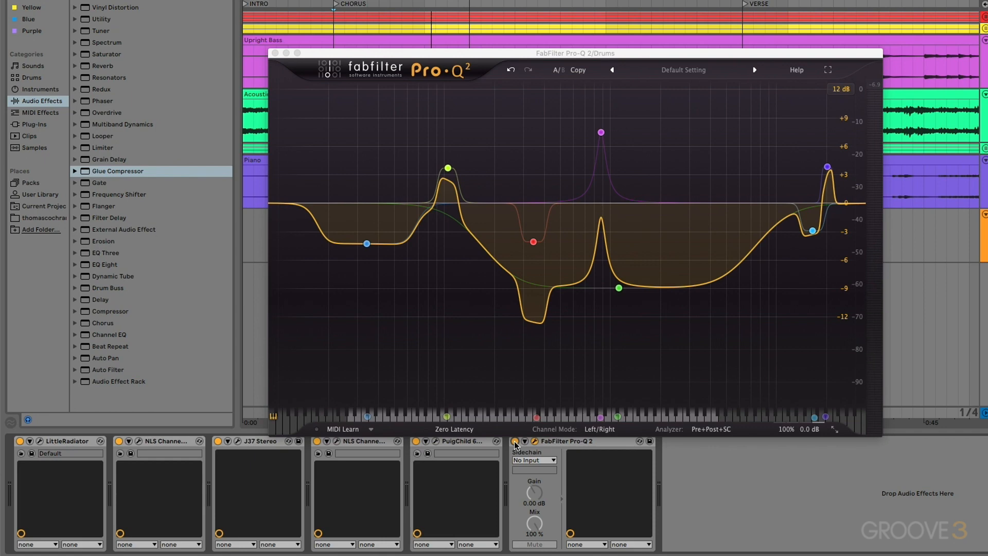
# - Delete the narrow 879.21 Hz boost band from the Drums equalizer's matched curve
pyautogui.moveTo(601, 135)
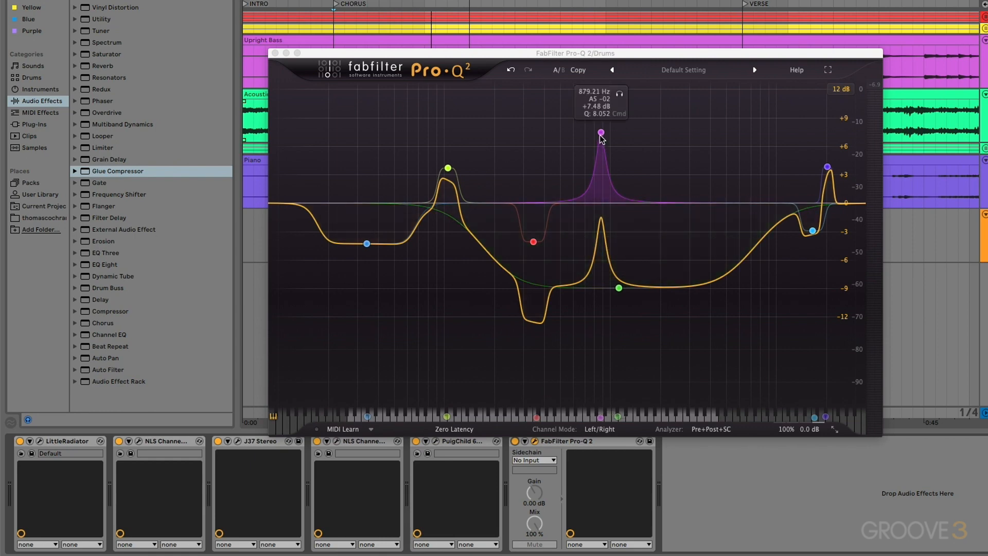
pyautogui.click(601, 133)
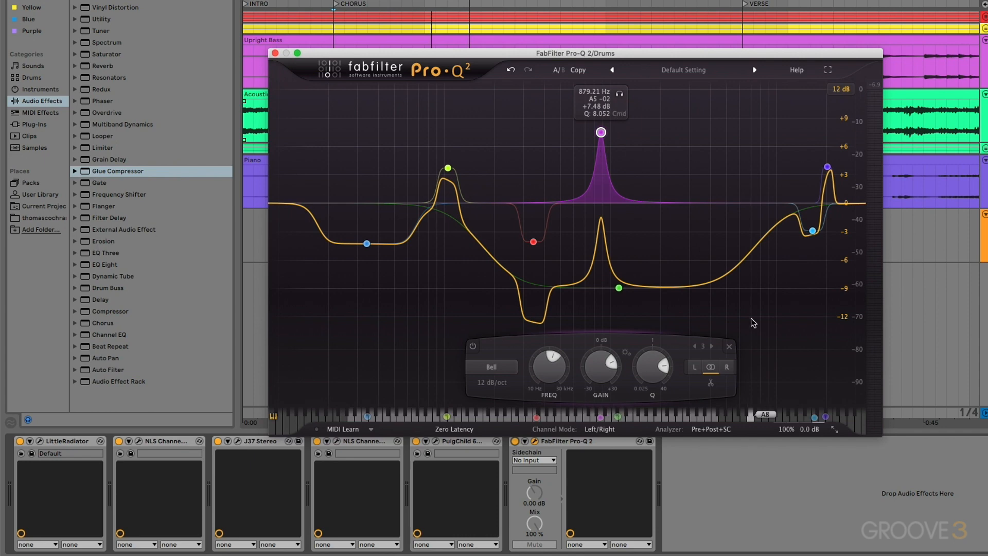
pyautogui.click(731, 345)
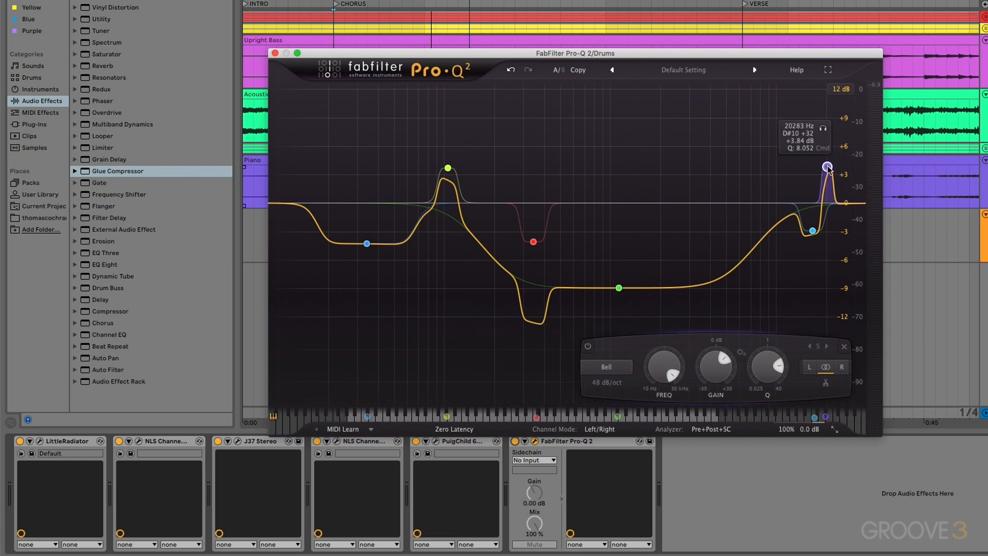
# - Play the drums to audition the 20283 Hz boost band and delete that band
pyautogui.press('space')
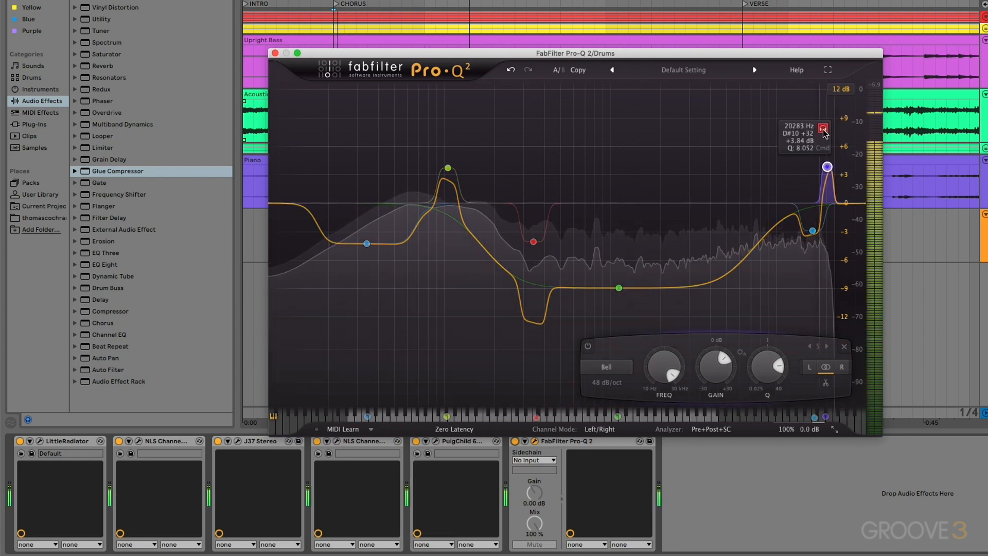
pyautogui.press('space')
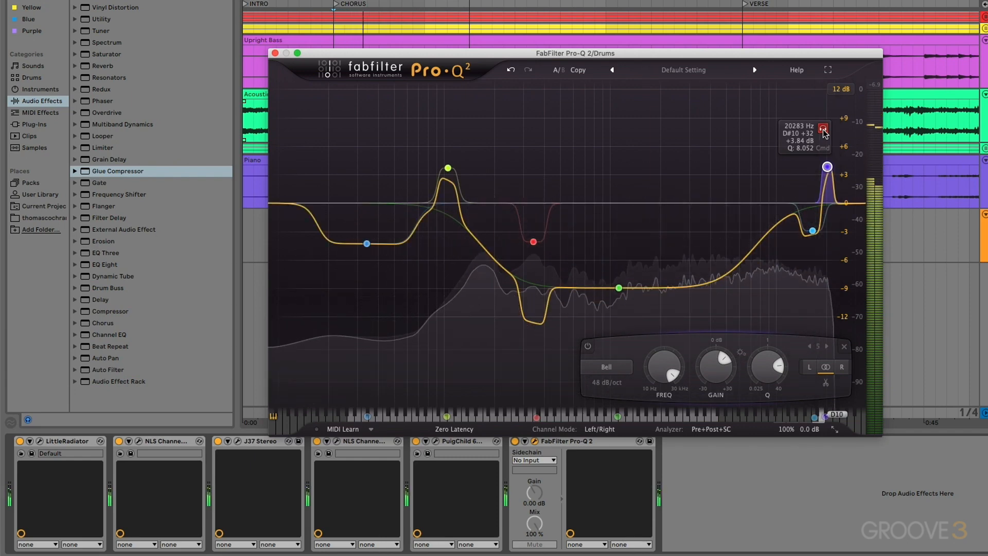
pyautogui.click(844, 347)
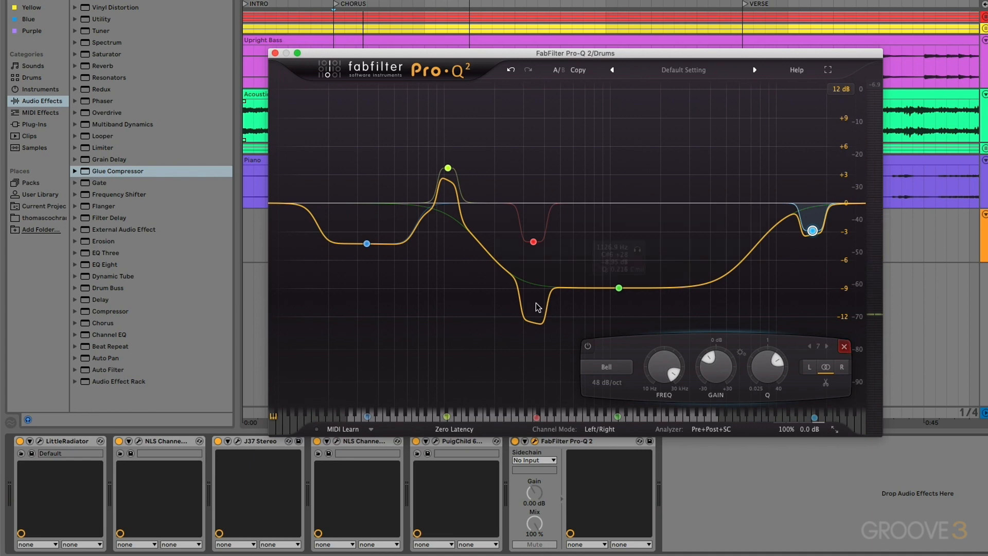
# - Play the drums and audition the 105.37 Hz boost band in solo
pyautogui.click(448, 169)
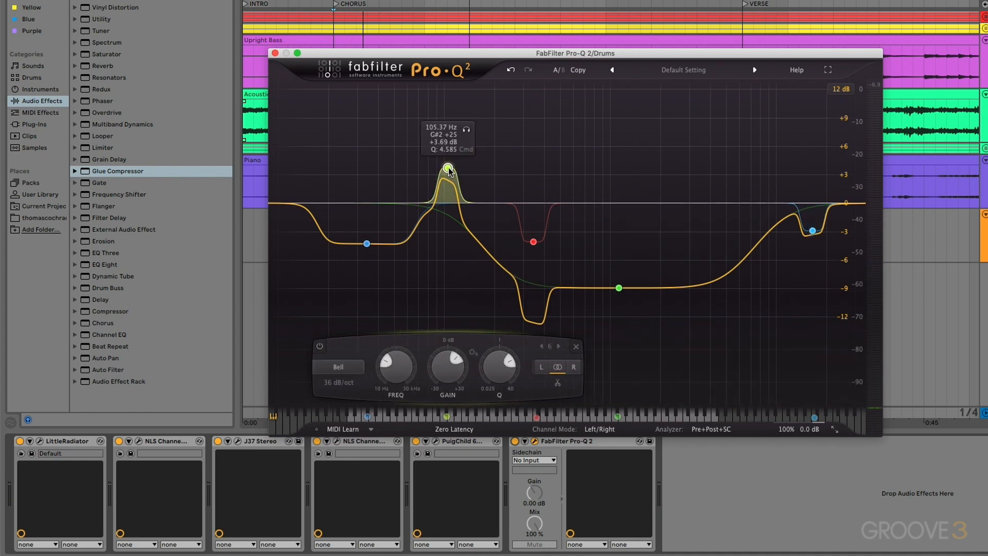
pyautogui.press('space')
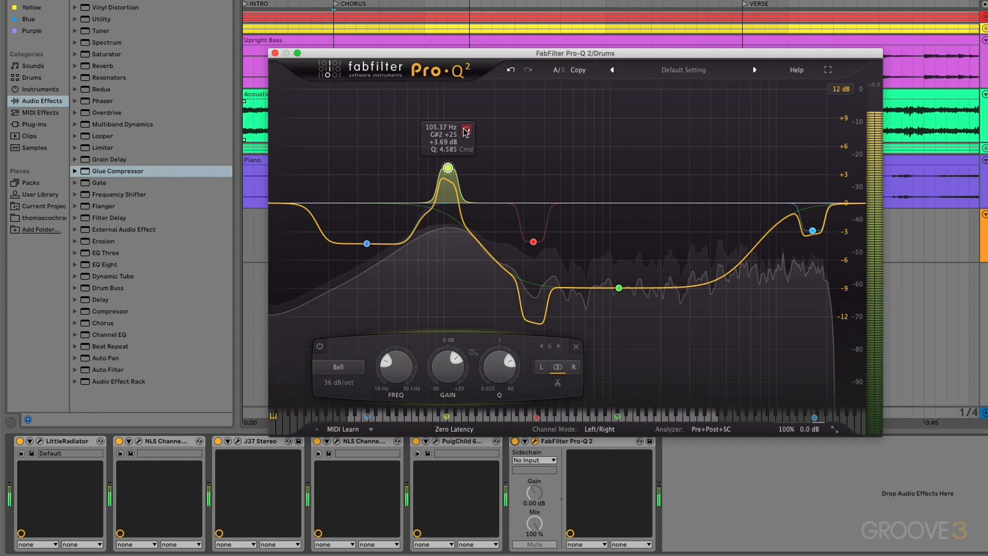
pyautogui.click(465, 130)
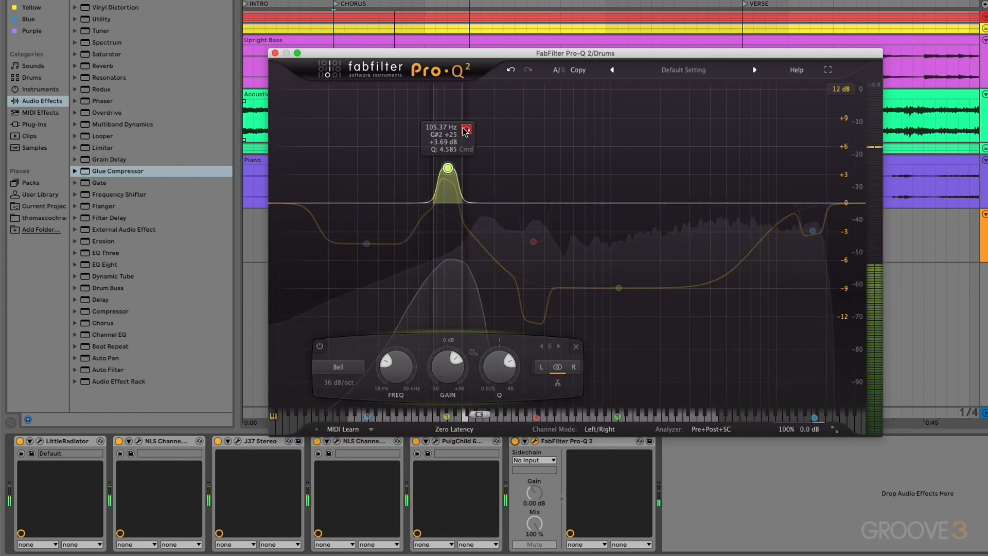
pyautogui.click(466, 129)
pyautogui.press('space')
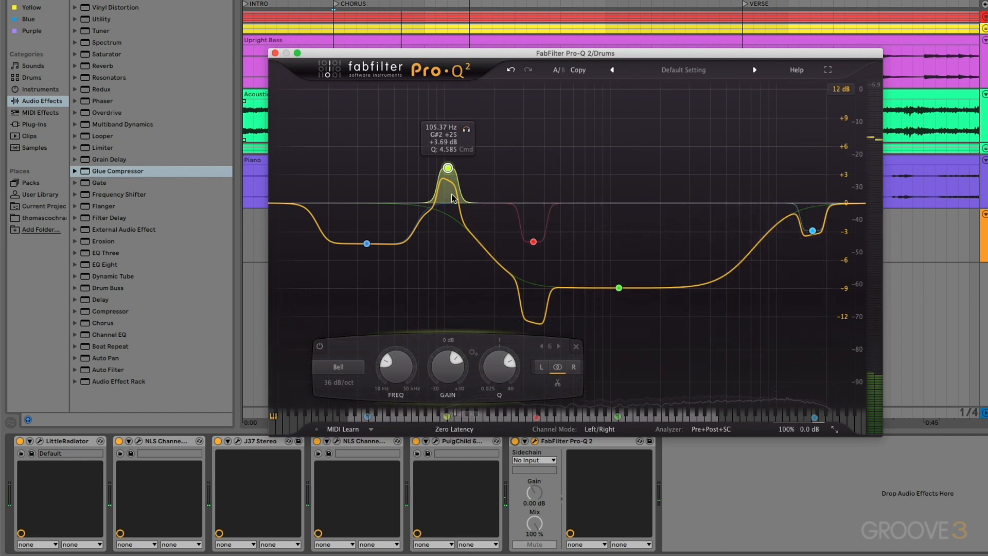
# - Delete the 34.117 Hz cut band and set the gain of the broad 1126.9 Hz cut to -2 dB
pyautogui.moveTo(367, 245)
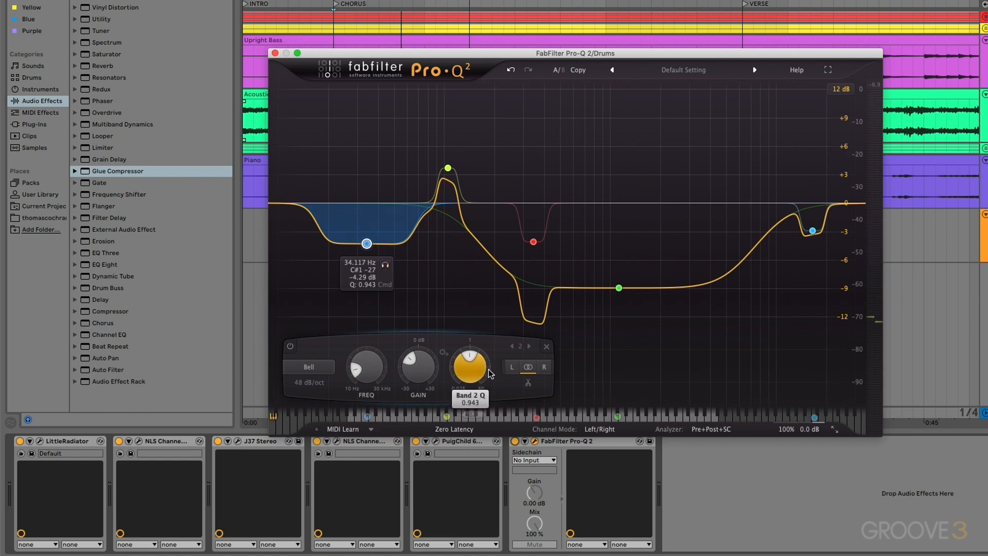
pyautogui.click(547, 347)
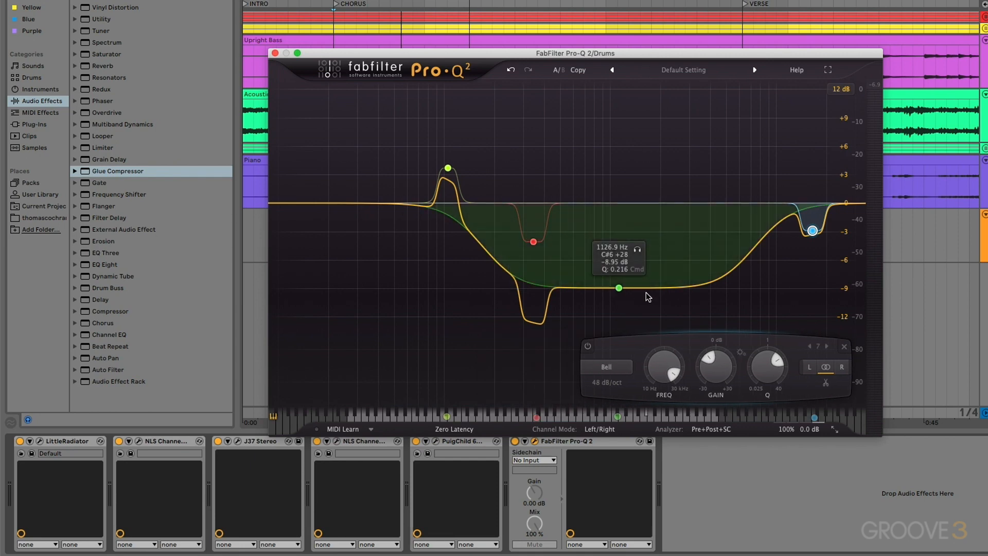
pyautogui.click(618, 288)
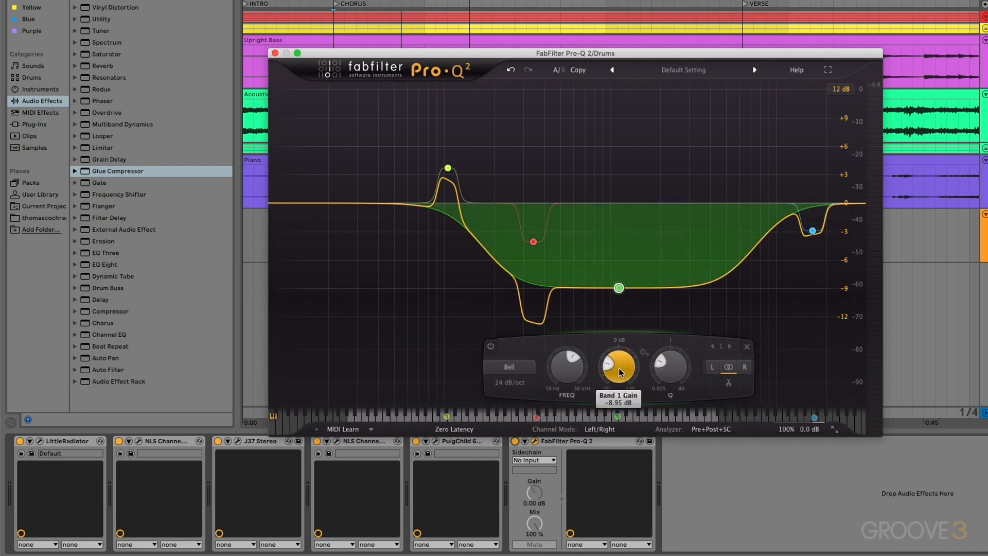
pyautogui.doubleClick(618, 369)
pyautogui.write('-2')
pyautogui.press('Return')
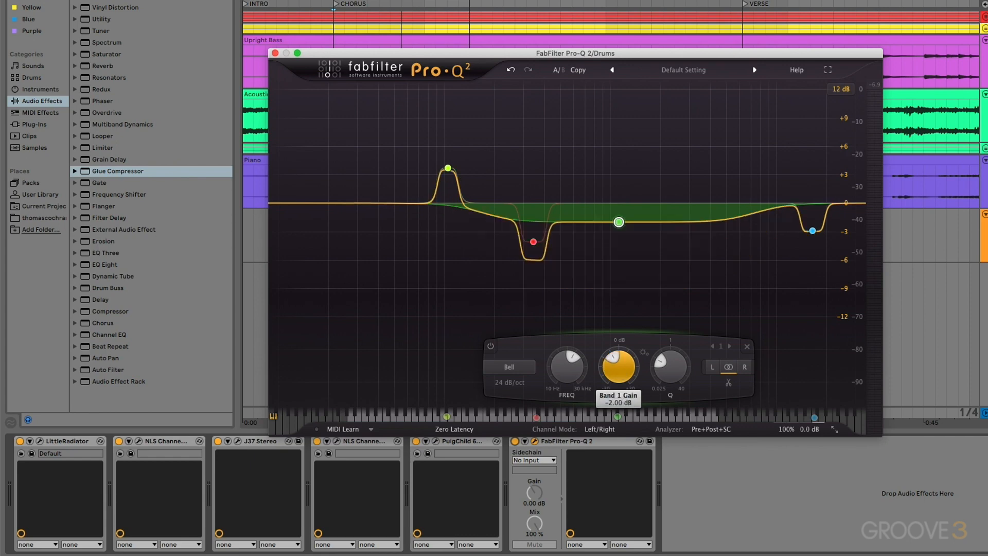
# - Set the gain of the 105.37 Hz boost band to 1 dB
pyautogui.click(448, 168)
pyautogui.doubleClick(448, 367)
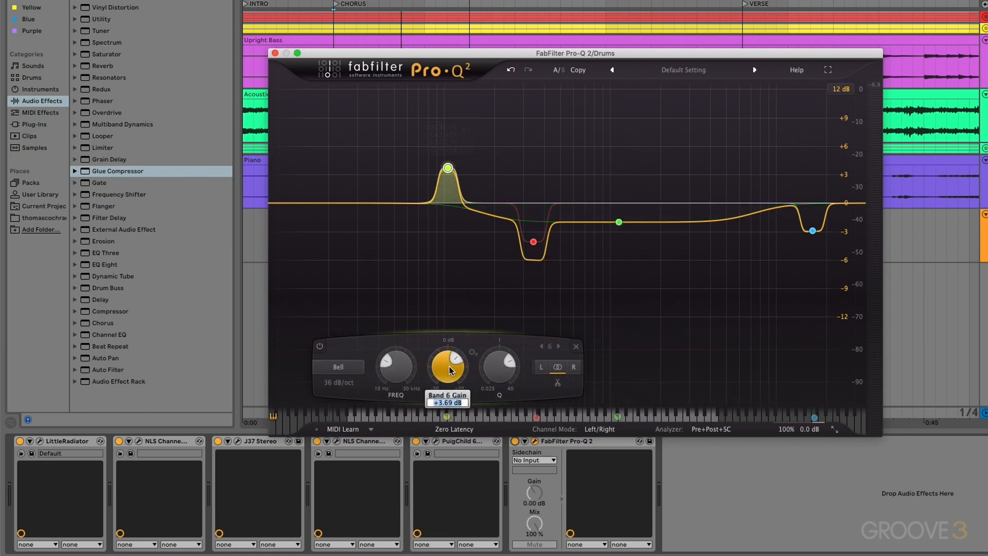
pyautogui.write('1')
pyautogui.press('Return')
# - Set the gain of the 342.53 Hz band to -1 dB
pyautogui.click(533, 241)
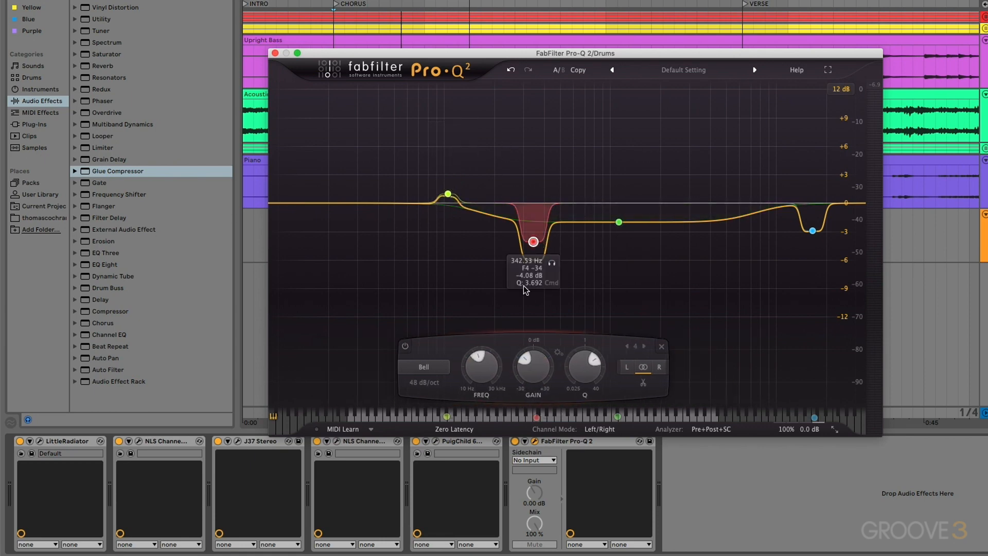
pyautogui.doubleClick(525, 362)
pyautogui.write('1')
pyautogui.press('Return')
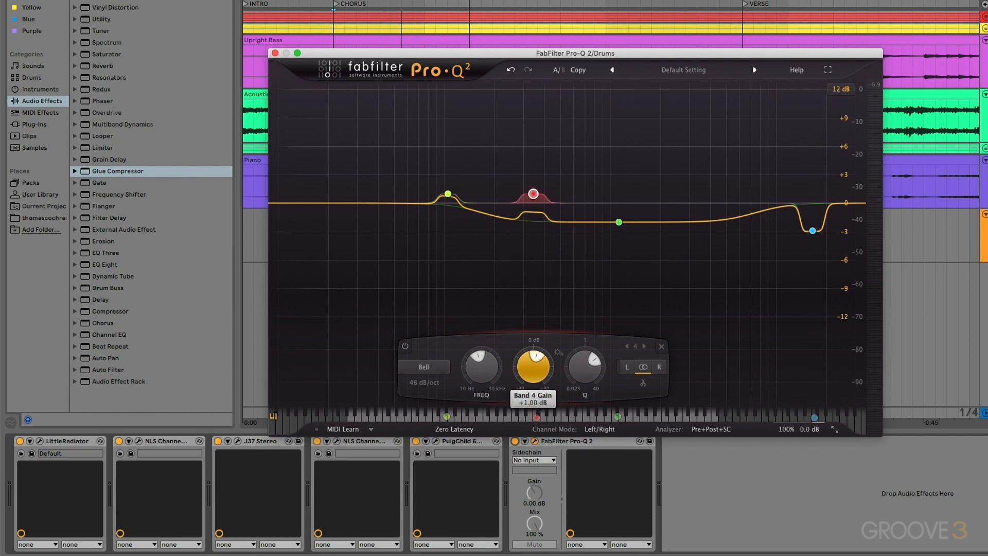
pyautogui.doubleClick(526, 361)
pyautogui.write('-1')
pyautogui.press('Return')
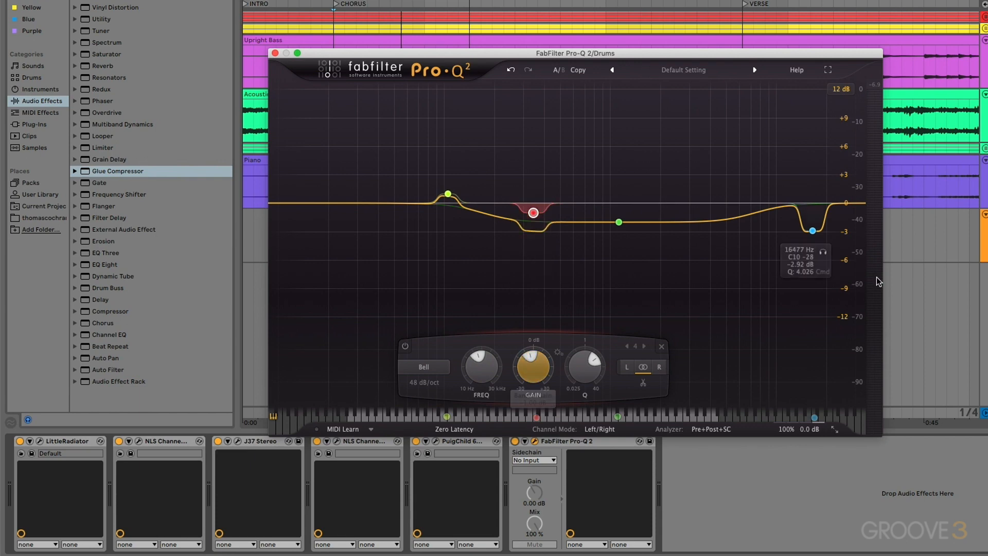
# - Set the gain of the 16477 Hz cut band to -1 dB
pyautogui.click(812, 230)
pyautogui.doubleClick(712, 363)
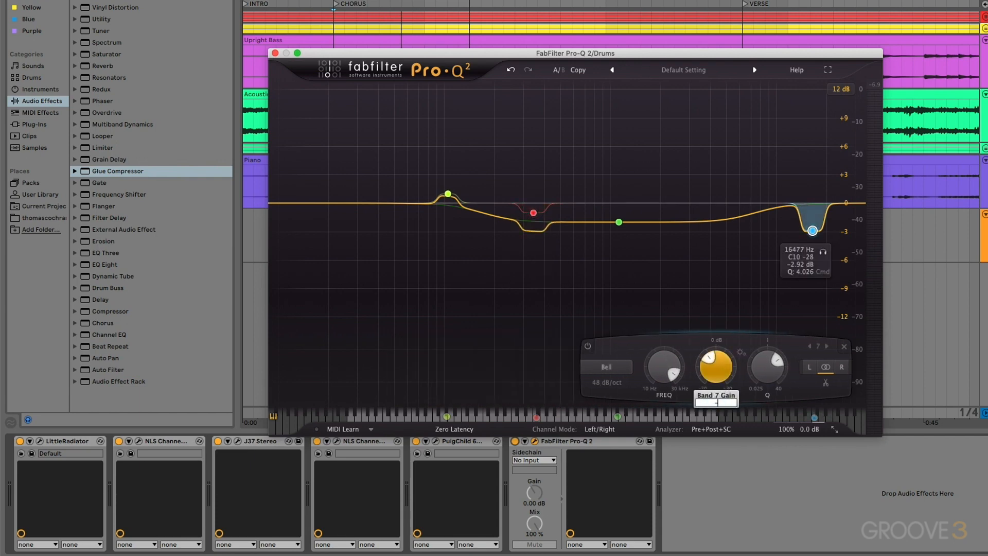
pyautogui.write('-1')
pyautogui.press('Return')
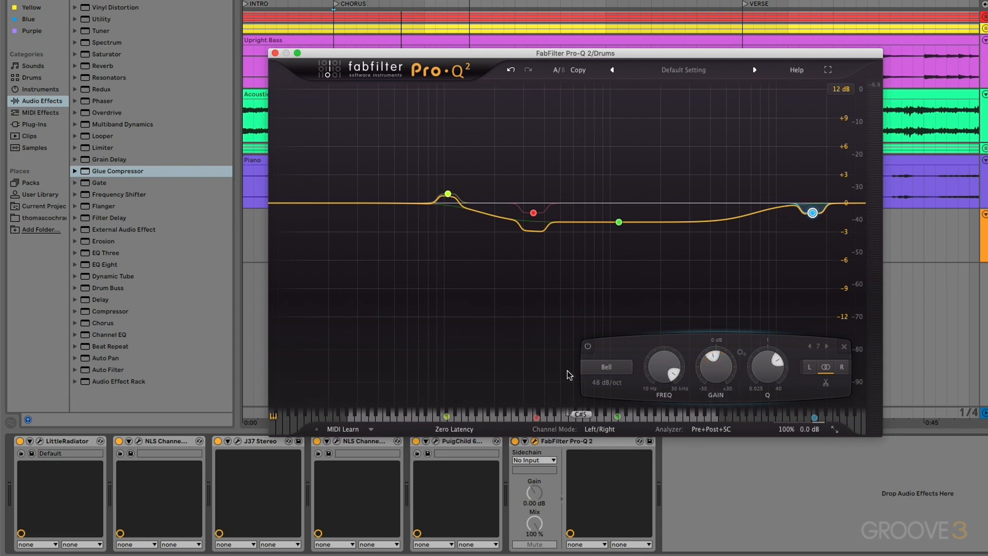
# - Play the drums and compare the sound with the reduced EQ curve bypassed and enabled
pyautogui.press('space')
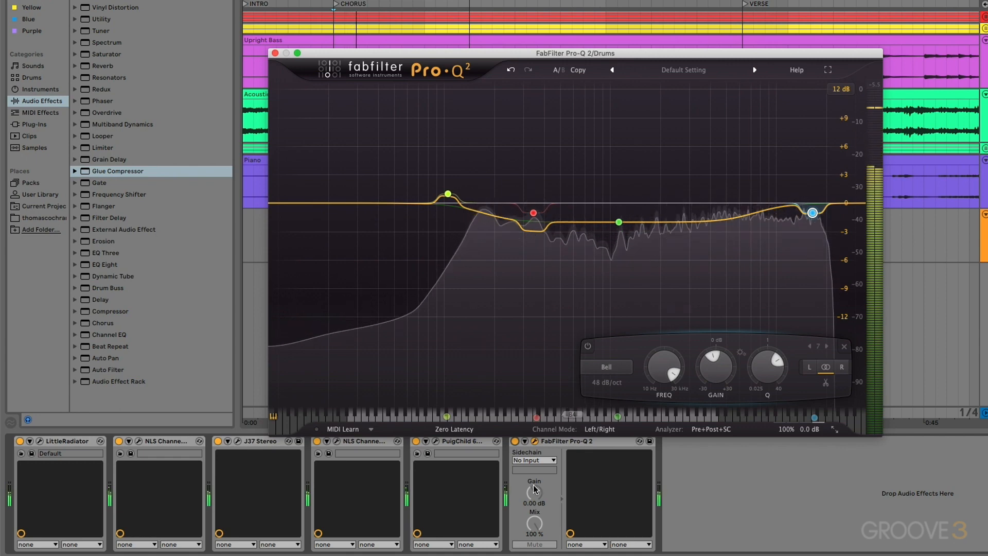
pyautogui.click(516, 446)
pyautogui.click(515, 441)
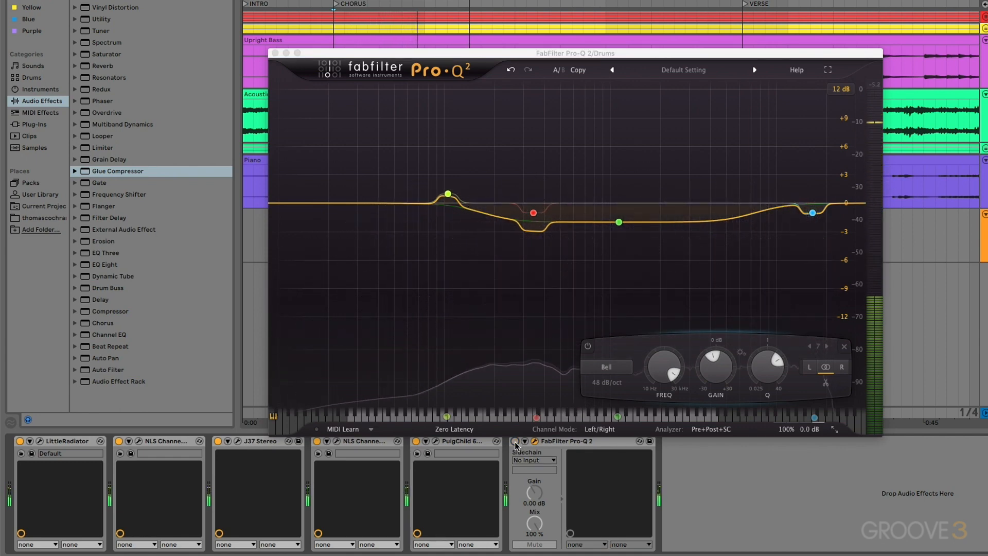
pyautogui.click(515, 442)
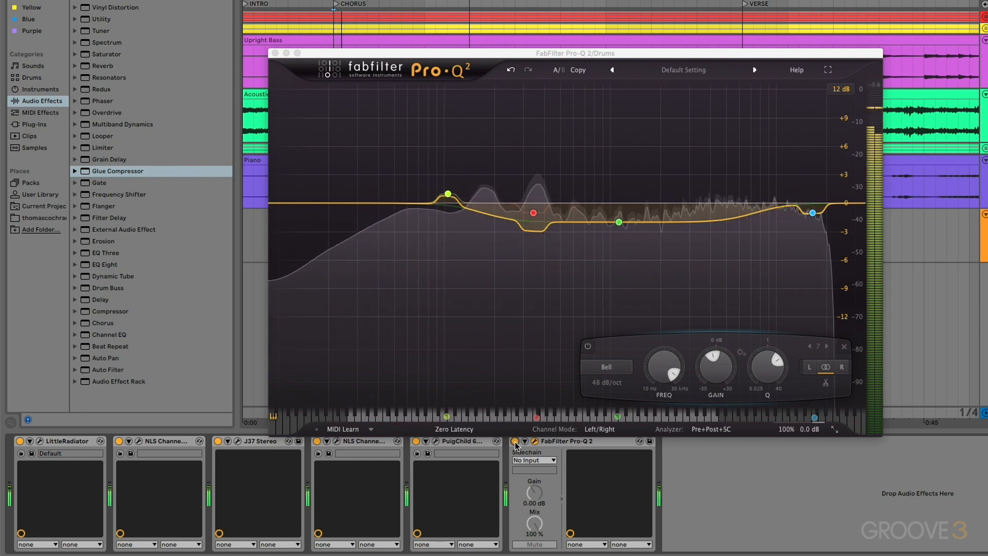
pyautogui.press('space')
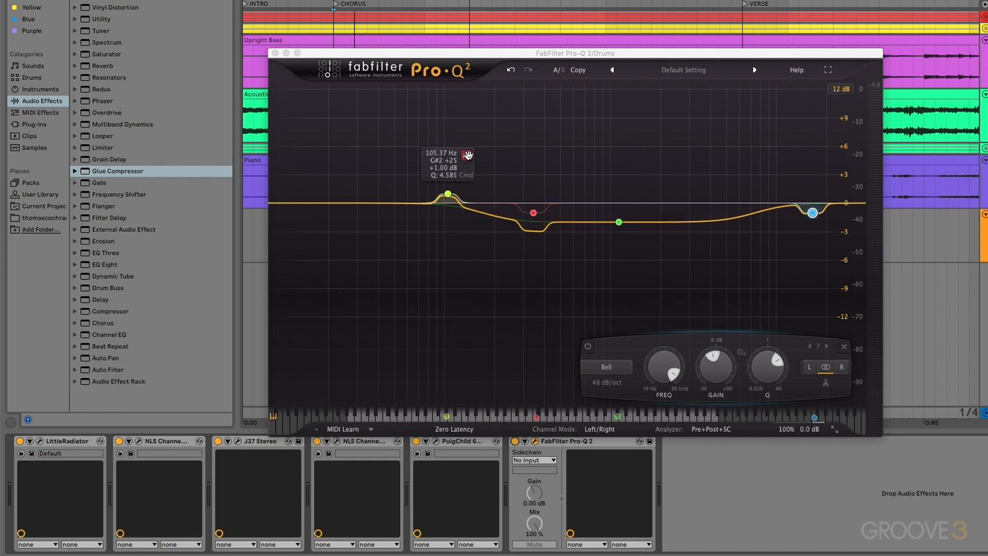
# - Solo the 105.37 Hz band at its 1 dB boost and listen to it during playback
pyautogui.click(467, 156)
pyautogui.press('space')
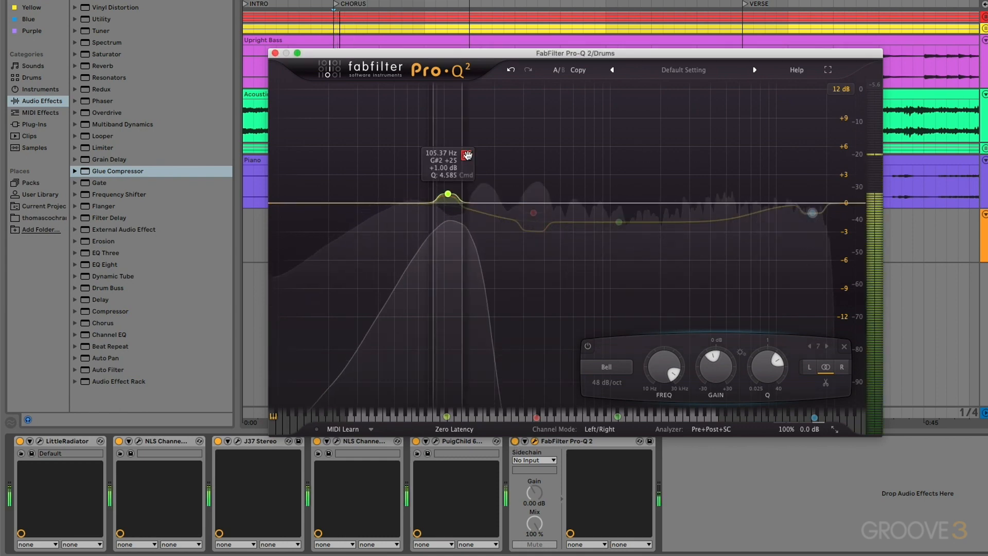
pyautogui.press('space')
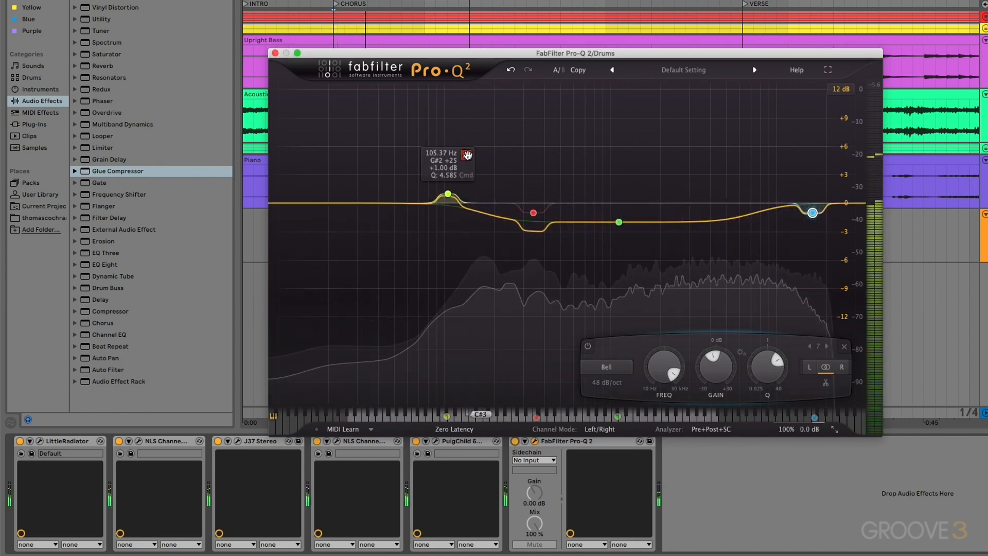
pyautogui.click(844, 346)
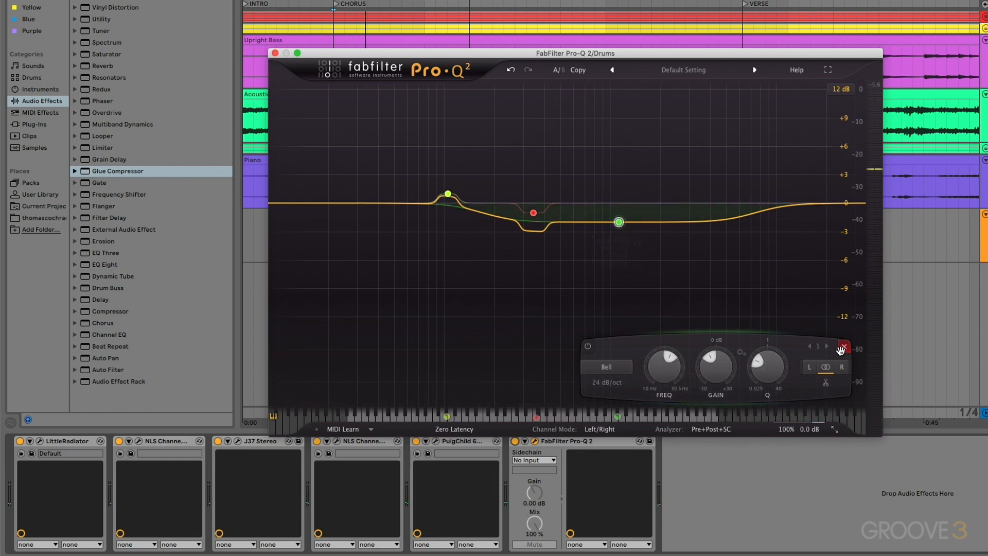
pyautogui.press('space')
pyautogui.press('space')
pyautogui.press('super+z')
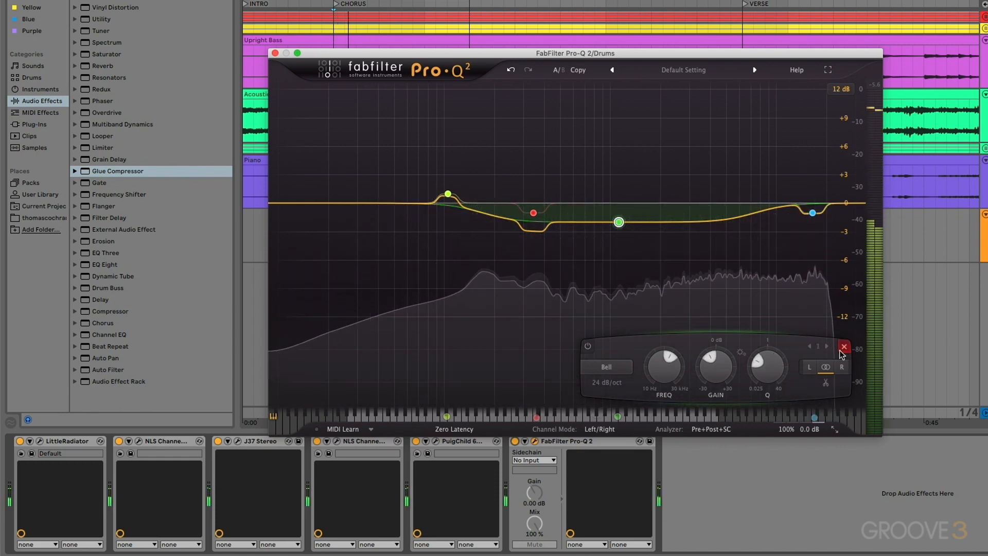
# - Delete the 105.37 Hz boost band, and audition the 16477 Hz cut band in solo during playback
pyautogui.moveTo(448, 198)
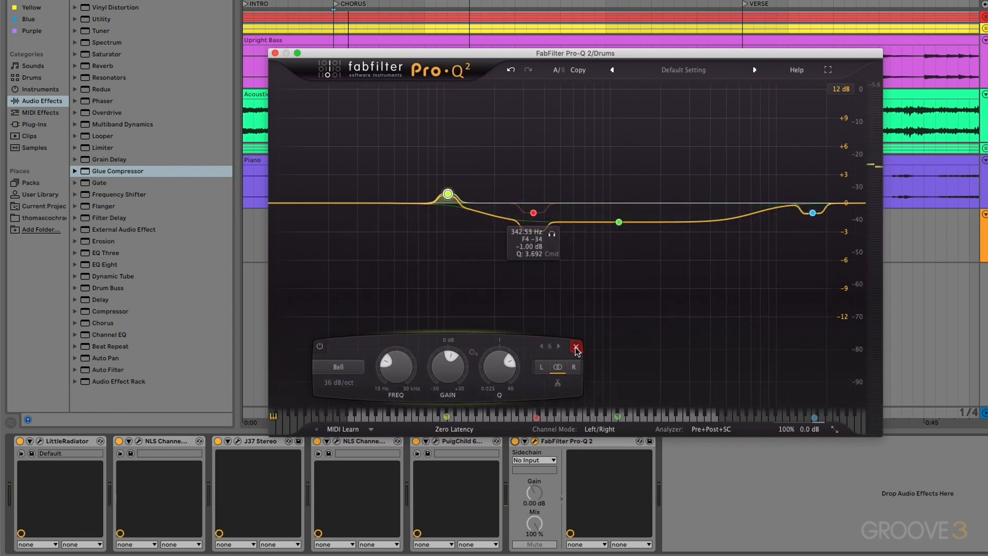
pyautogui.click(576, 346)
pyautogui.moveTo(823, 236)
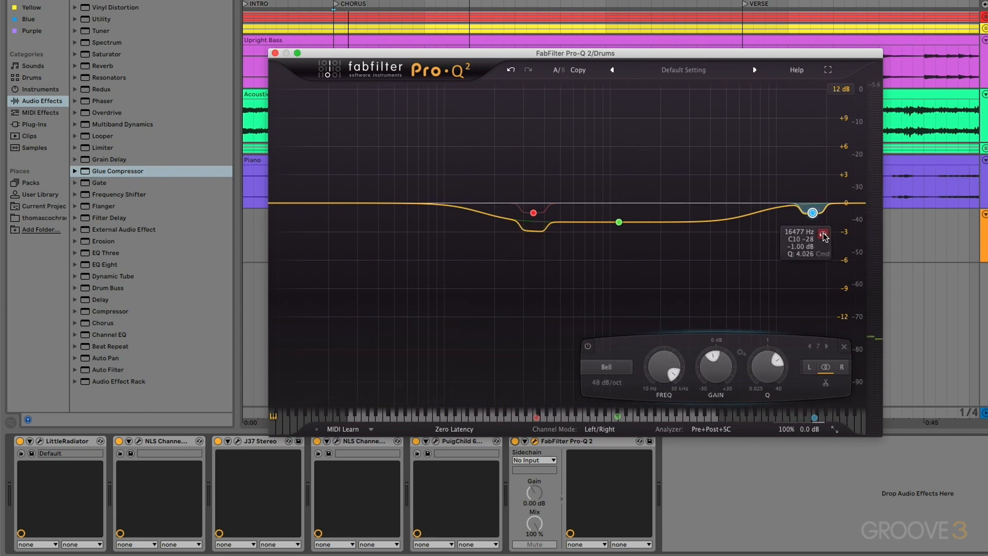
pyautogui.press('space')
pyautogui.click(824, 235)
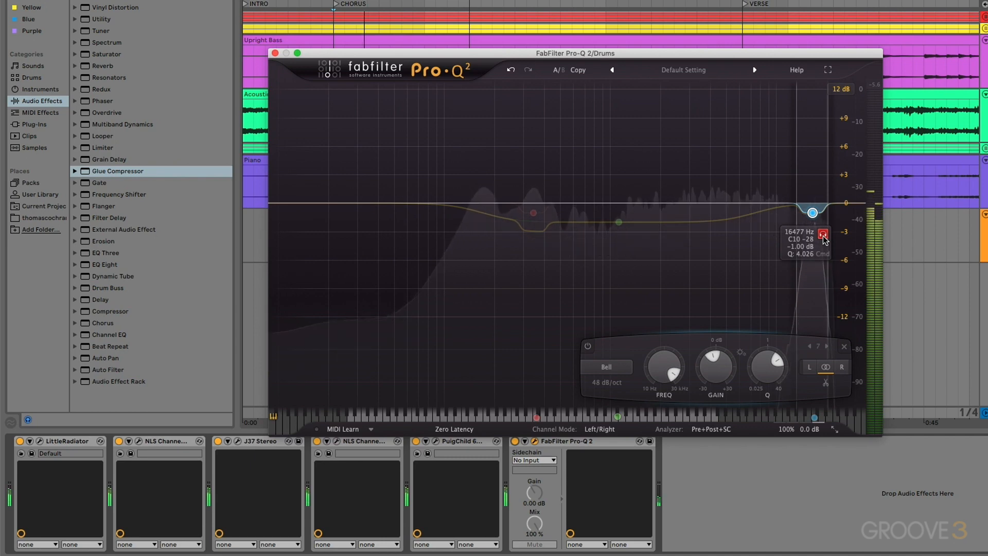
pyautogui.press('space')
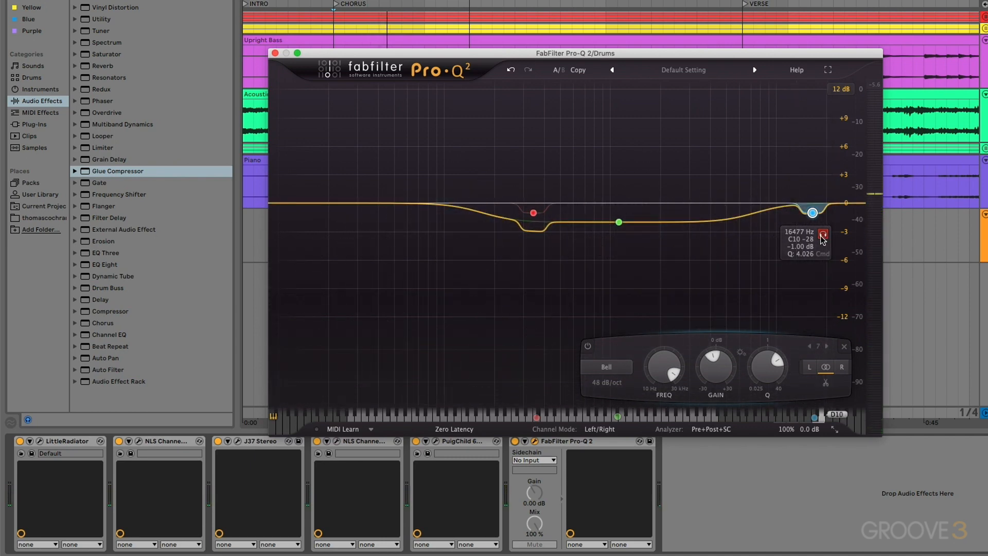
# - Widen the high-frequency cut to a Q of 1.748 and retune it to about 12554 Hz while auditioning it in solo
pyautogui.moveTo(757, 375)
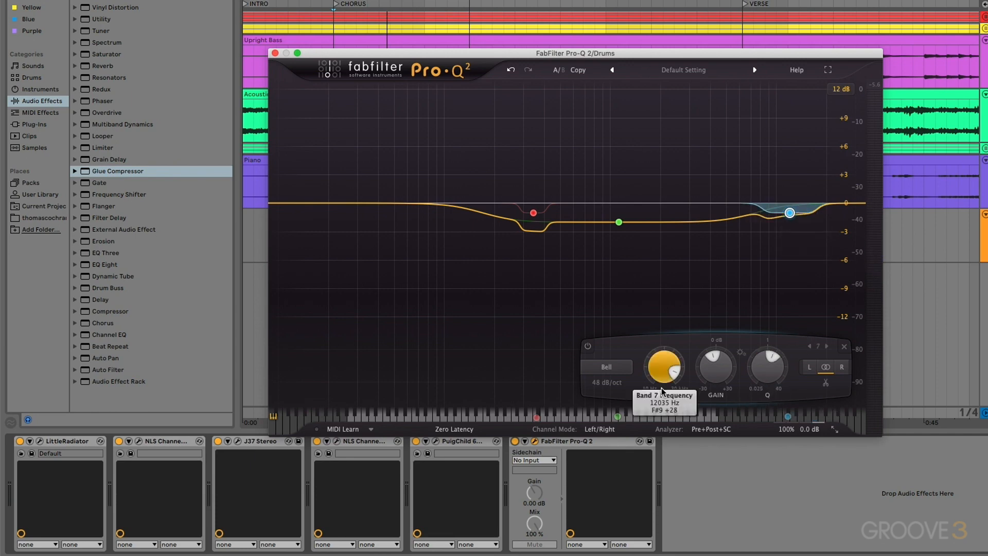
pyautogui.moveTo(662, 388); pyautogui.dragTo(659, 385)
pyautogui.click(808, 234)
pyautogui.press('space')
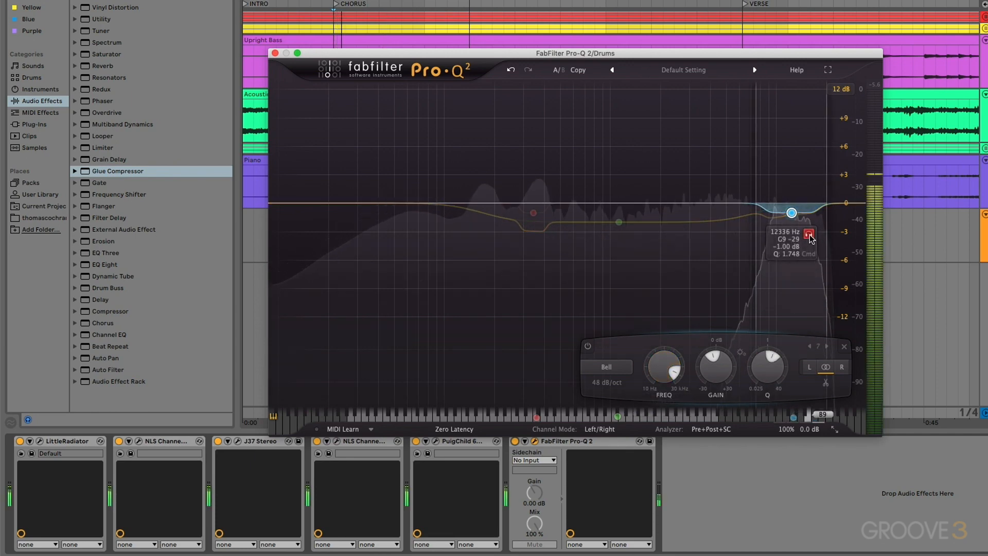
pyautogui.moveTo(812, 237); pyautogui.dragTo(814, 238)
pyautogui.press('space')
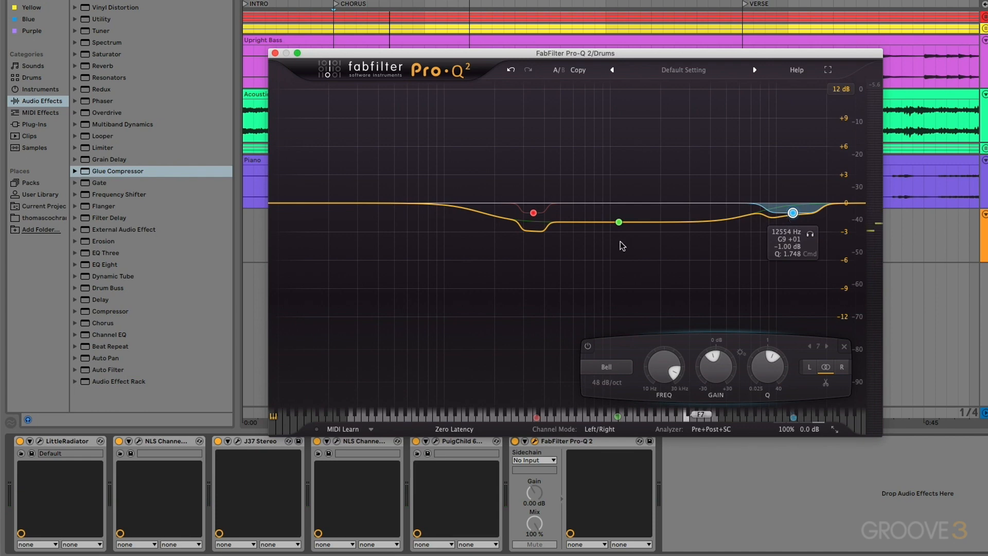
# - Reduce the 1126.9 Hz cut to -1 dB, narrow it to a Q of 0.428, and audition it in solo during playback
pyautogui.click(619, 222)
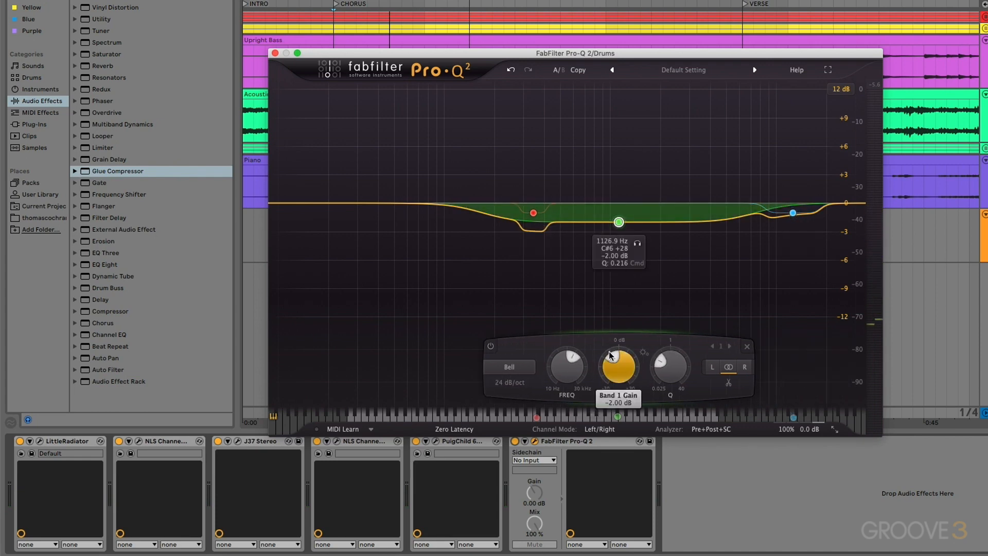
pyautogui.moveTo(618, 360); pyautogui.dragTo(662, 339)
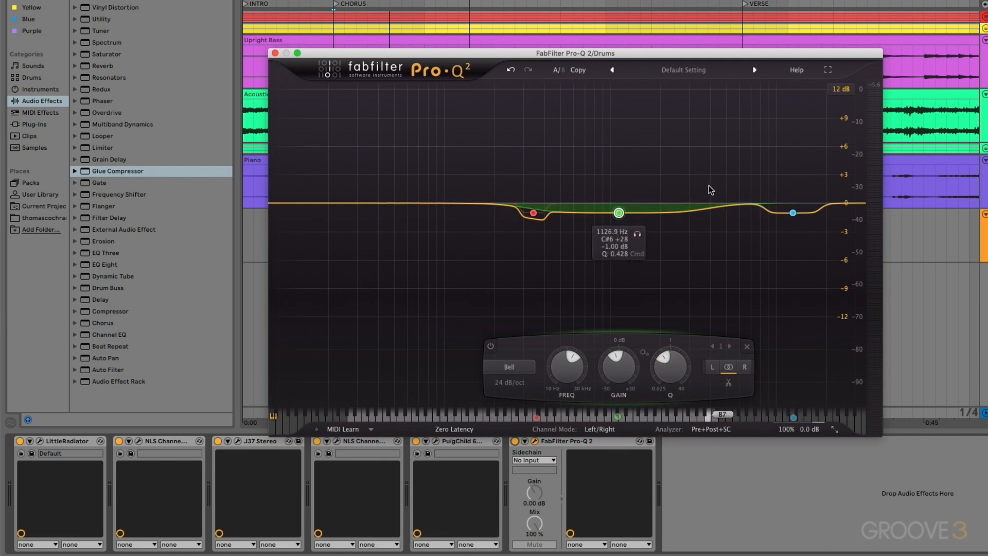
pyautogui.press('space')
pyautogui.click(637, 235)
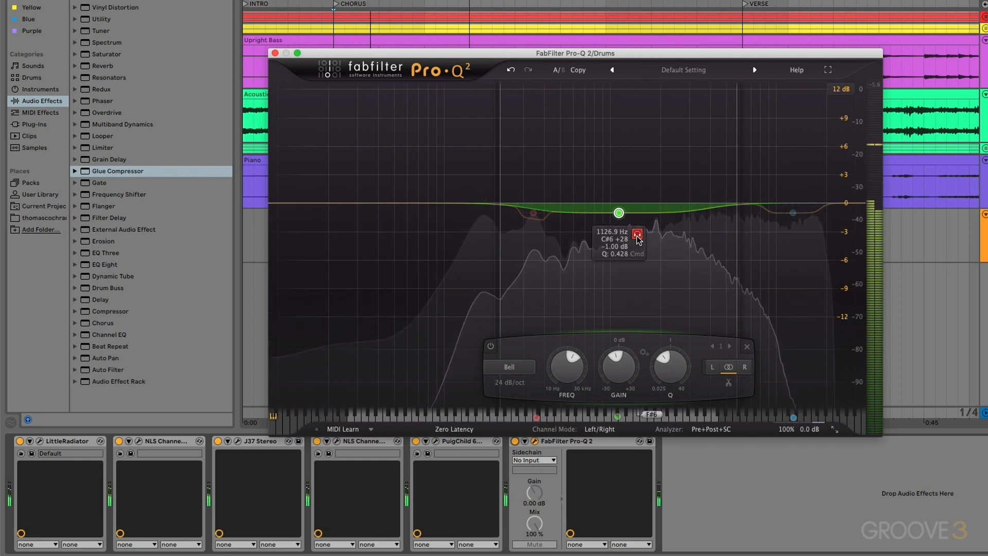
pyautogui.click(637, 235)
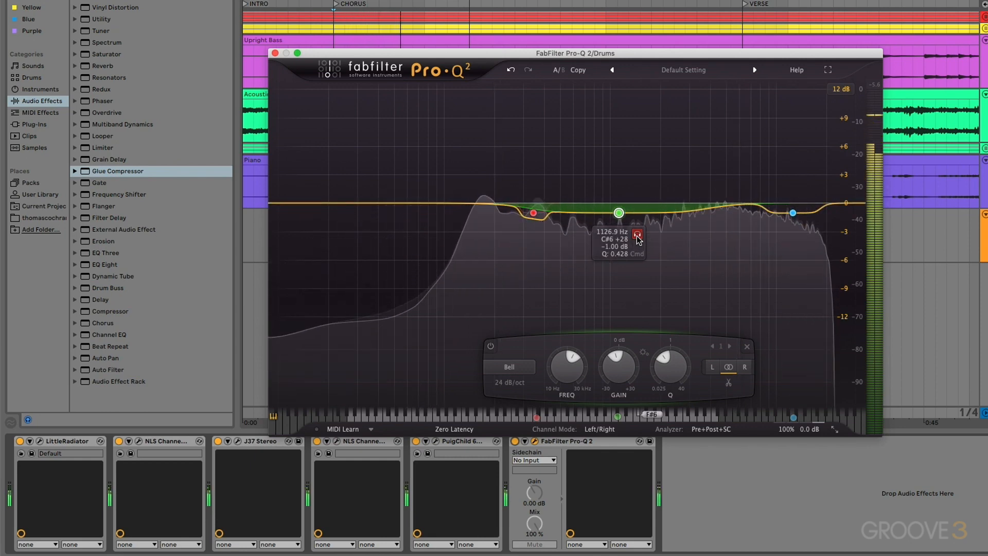
# - Play the drums and compare the sound with the 1126.9 Hz cut bypassed and enabled
pyautogui.click(491, 347)
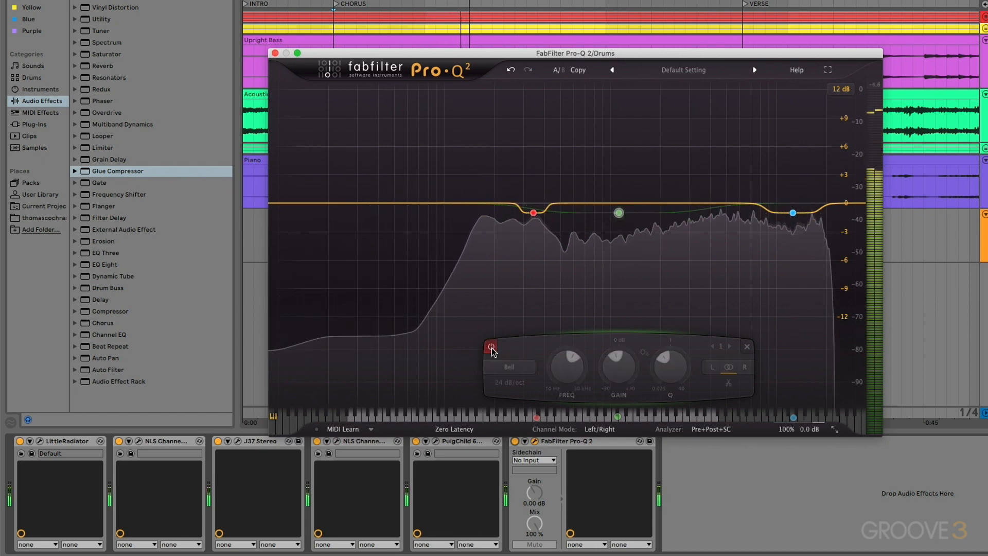
pyautogui.click(491, 347)
pyautogui.press('space')
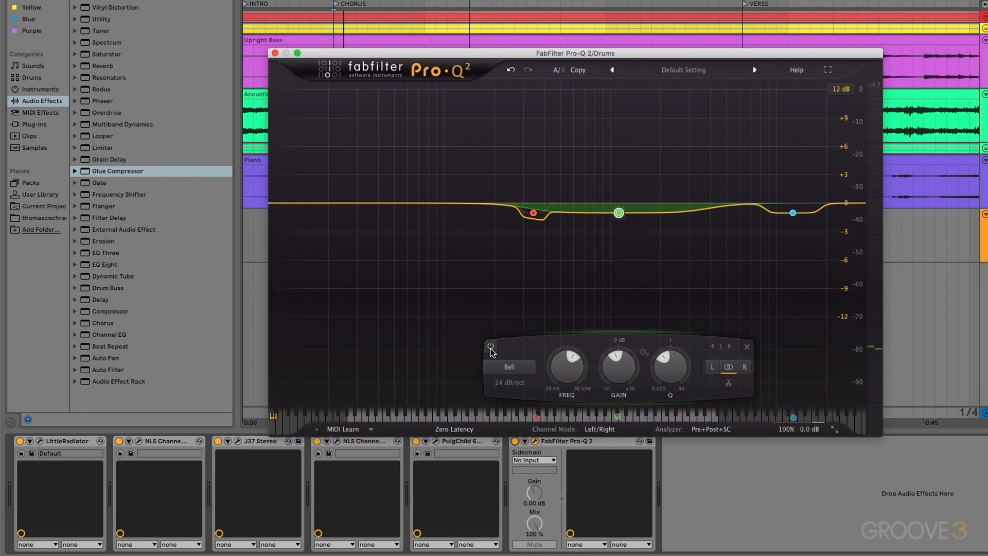
pyautogui.press('space')
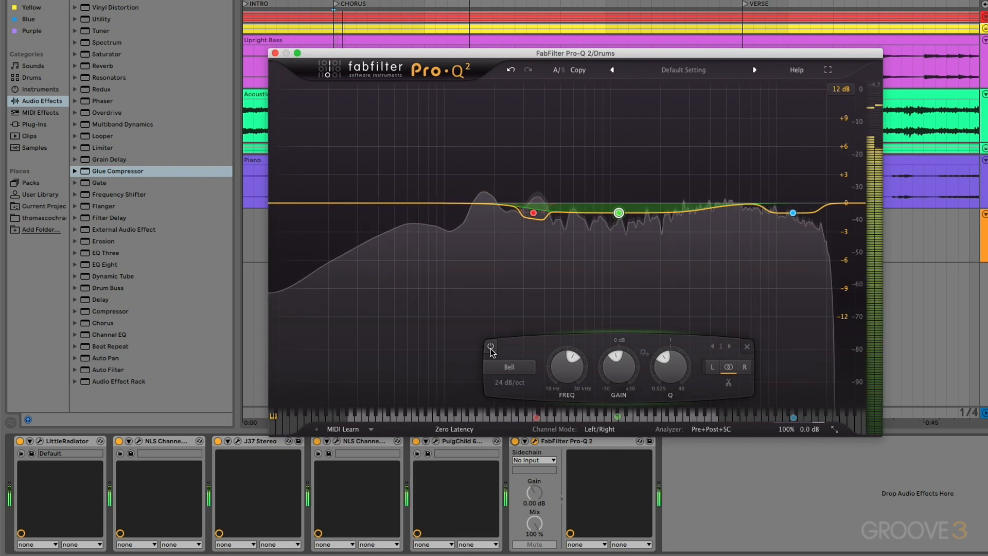
pyautogui.click(490, 347)
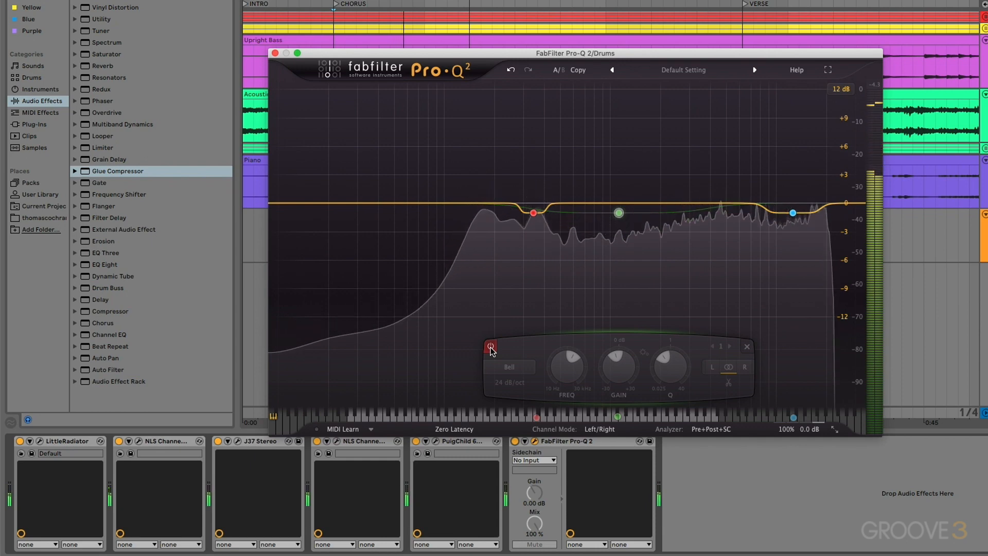
pyautogui.click(490, 347)
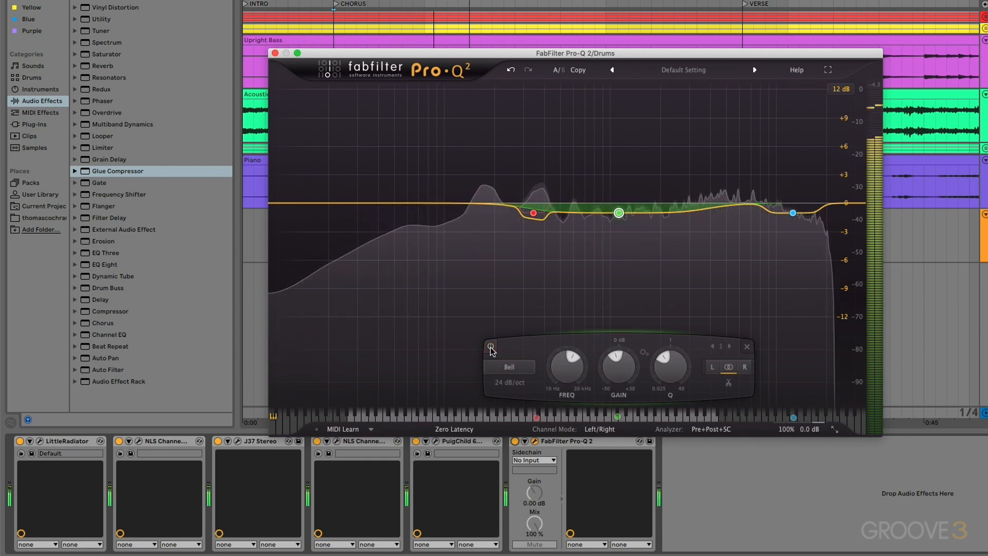
# - Compare the drums with the 12554 Hz cut bypassed and enabled during playback
pyautogui.click(792, 212)
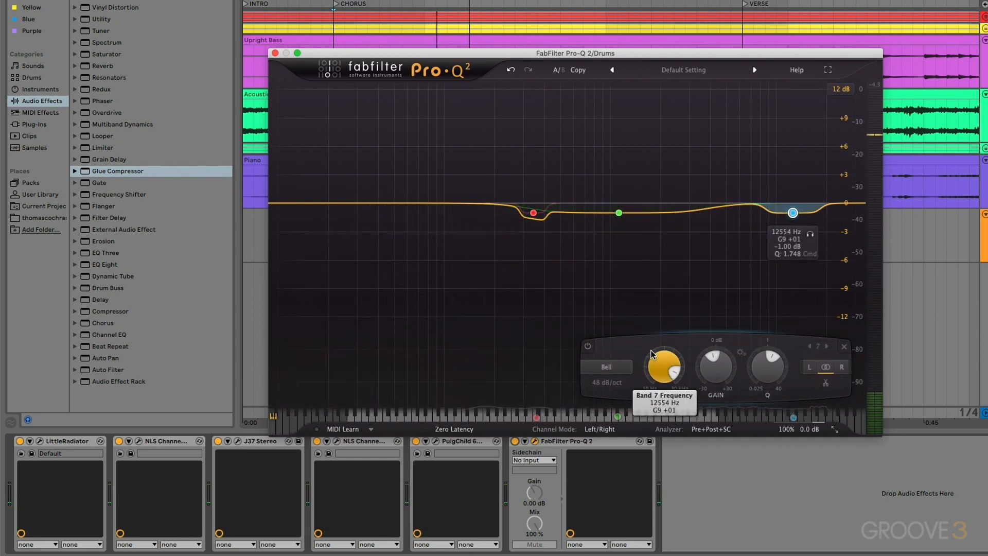
pyautogui.click(589, 348)
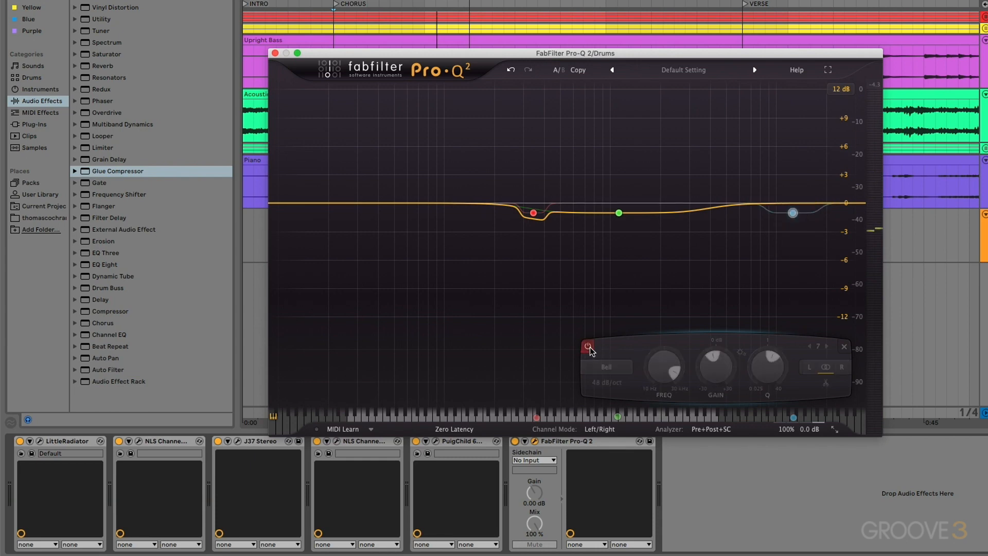
pyautogui.press('space')
pyautogui.click(588, 346)
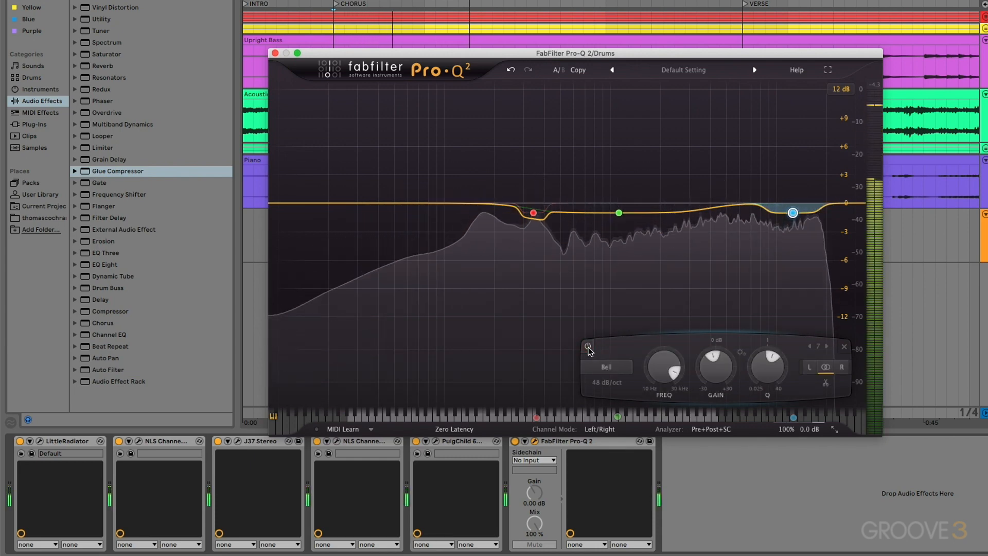
pyautogui.click(588, 346)
pyautogui.click(589, 347)
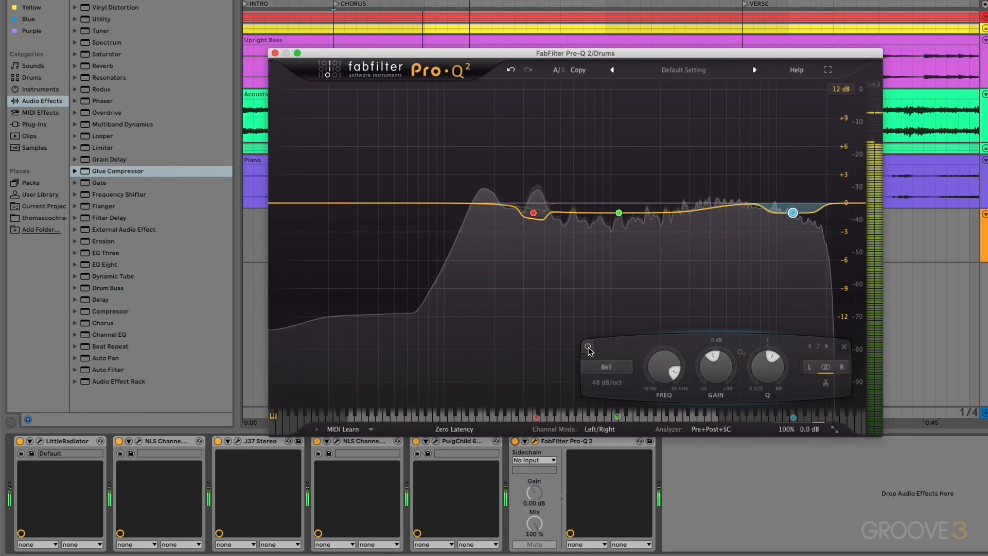
# - Exaggerate the 12554 Hz cut to about -4.8 dB and compare the drums with that band bypassed and enabled
pyautogui.moveTo(714, 380); pyautogui.dragTo(715, 389)
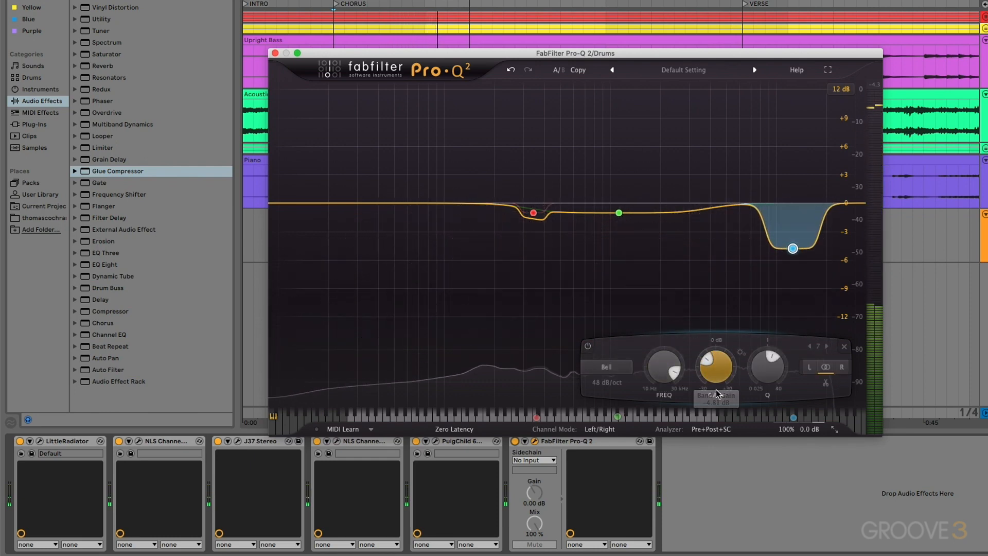
pyautogui.press('space')
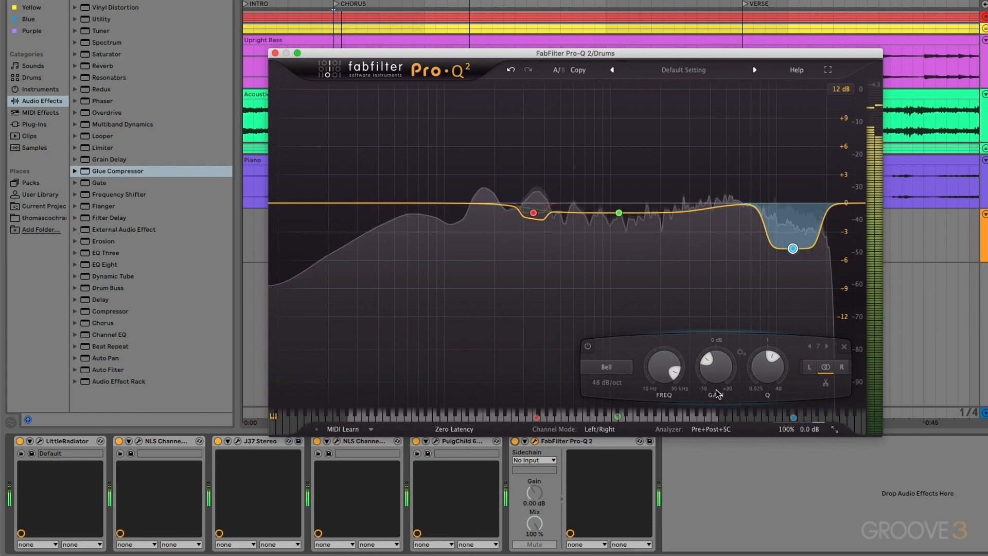
pyautogui.click(588, 346)
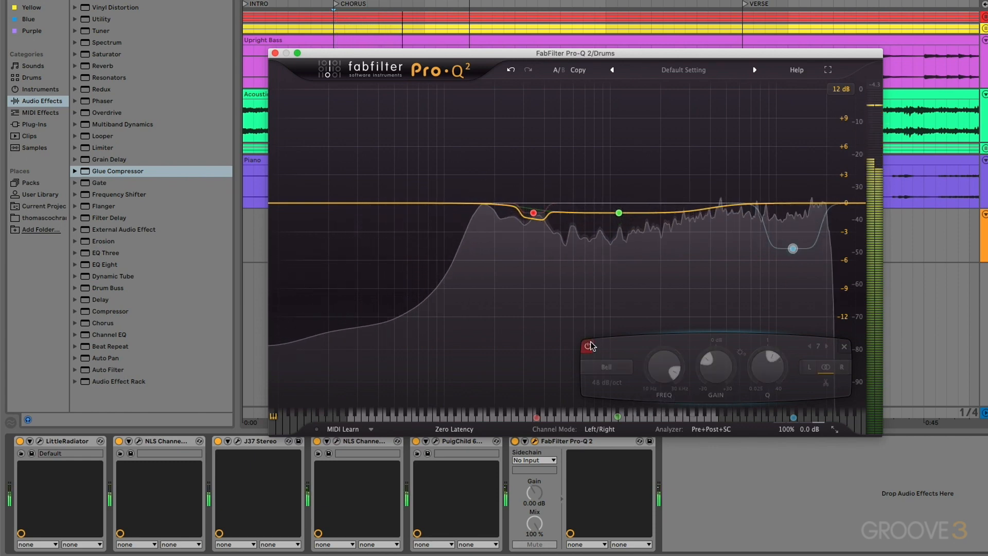
pyautogui.click(588, 346)
pyautogui.press('space')
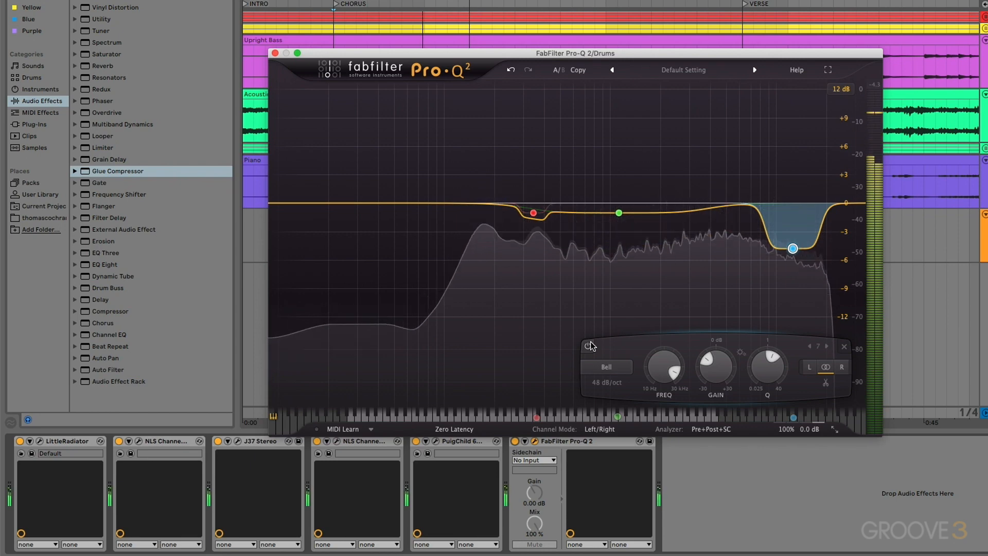
# - Set the gain of the 12554 Hz band to -1 dB
pyautogui.doubleClick(716, 370)
pyautogui.write('-1')
pyautogui.press('Return')
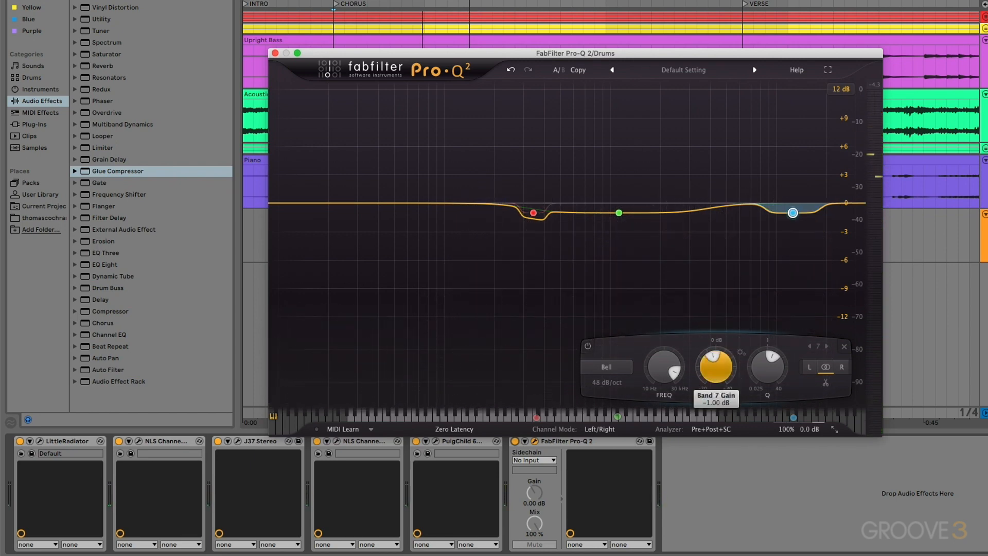
# - Audition the 342.53 Hz cut in solo during playback, and compare the drums with that band bypassed and enabled
pyautogui.click(533, 212)
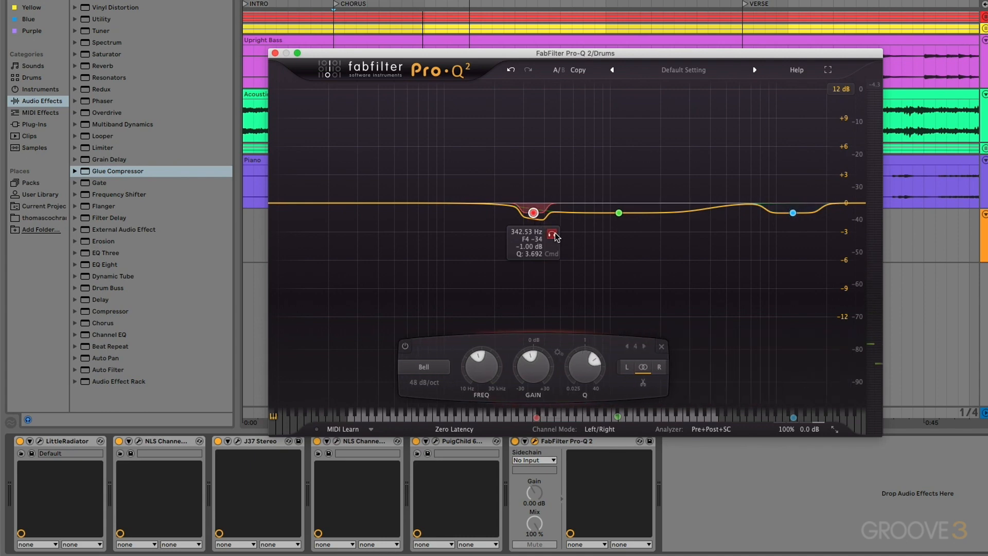
pyautogui.press('space')
pyautogui.click(552, 235)
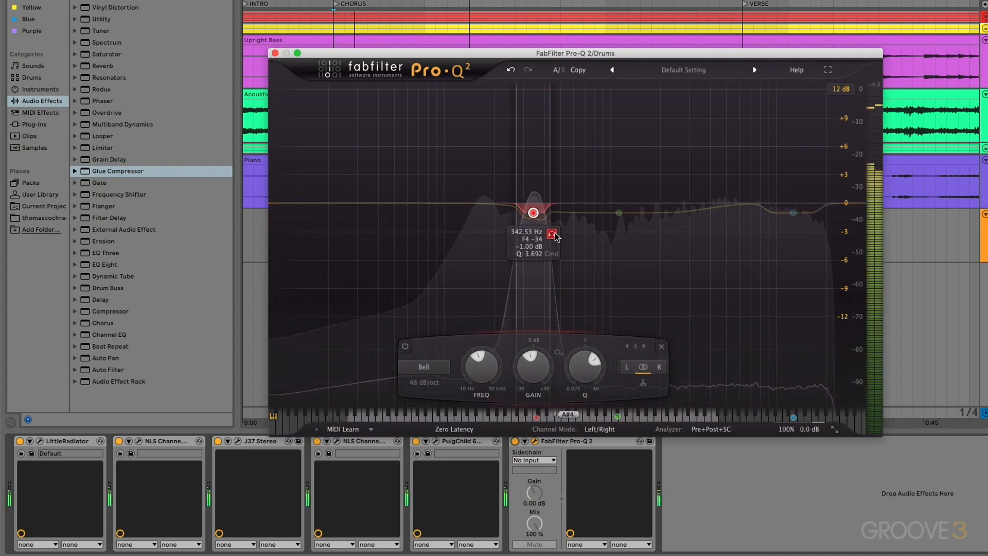
pyautogui.click(404, 347)
pyautogui.click(405, 346)
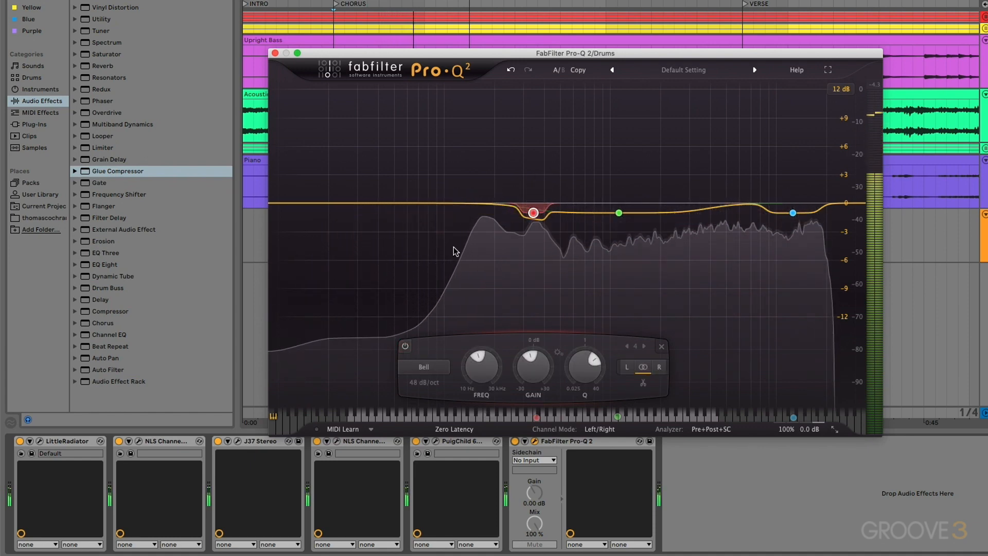
pyautogui.press('space')
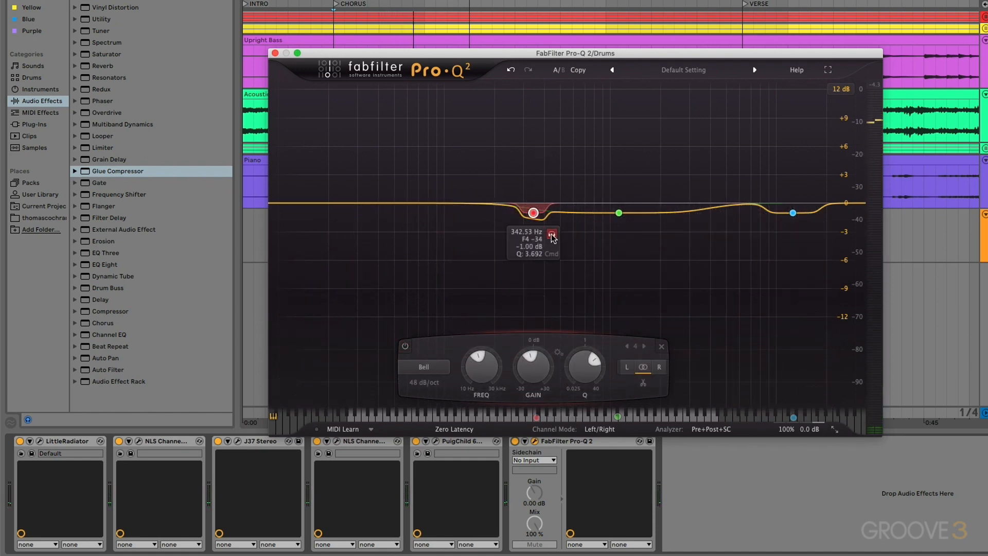
pyautogui.click(553, 235)
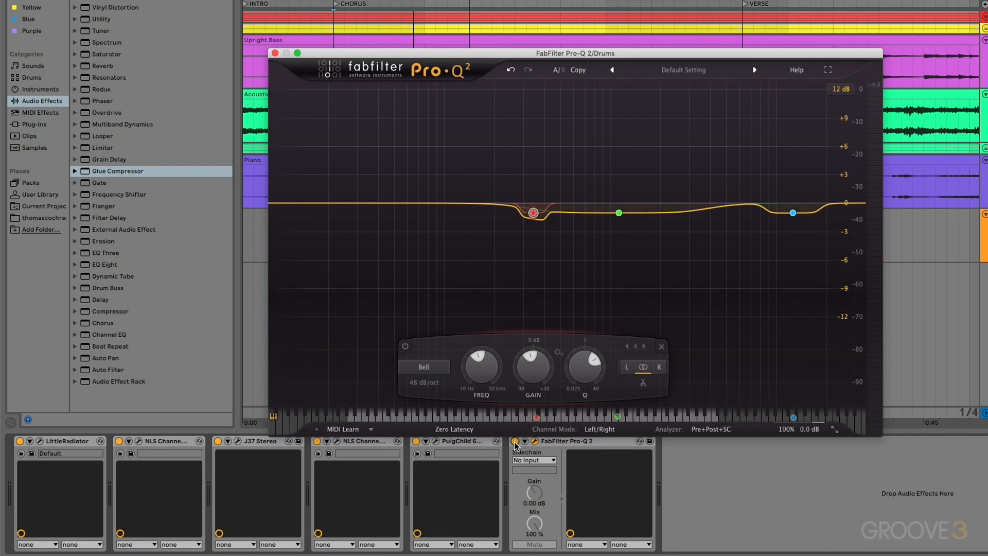
# - Close the EQ window and compare the Drum Loop reference with the Drums group by soloing each in turn during playback
pyautogui.click(275, 53)
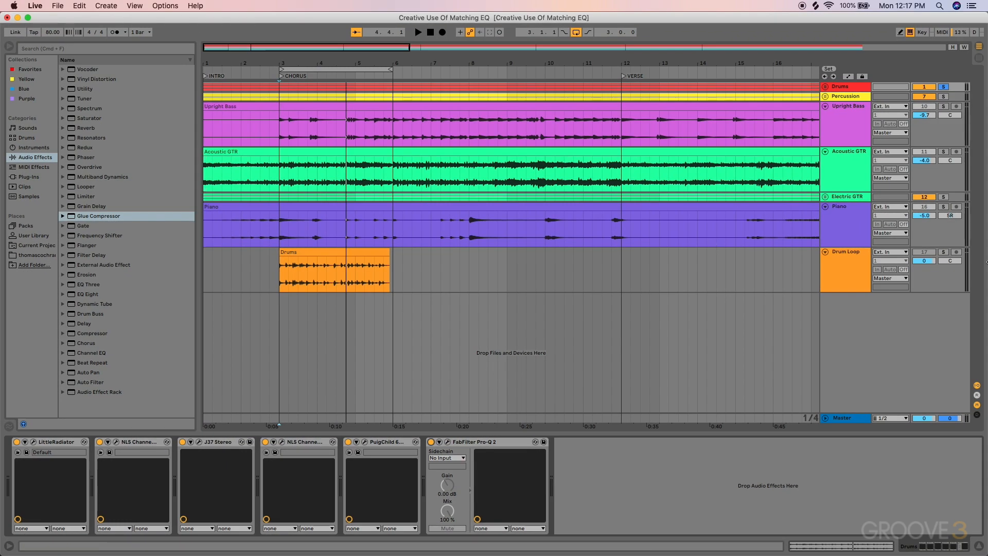
pyautogui.click(945, 252)
pyautogui.press('space')
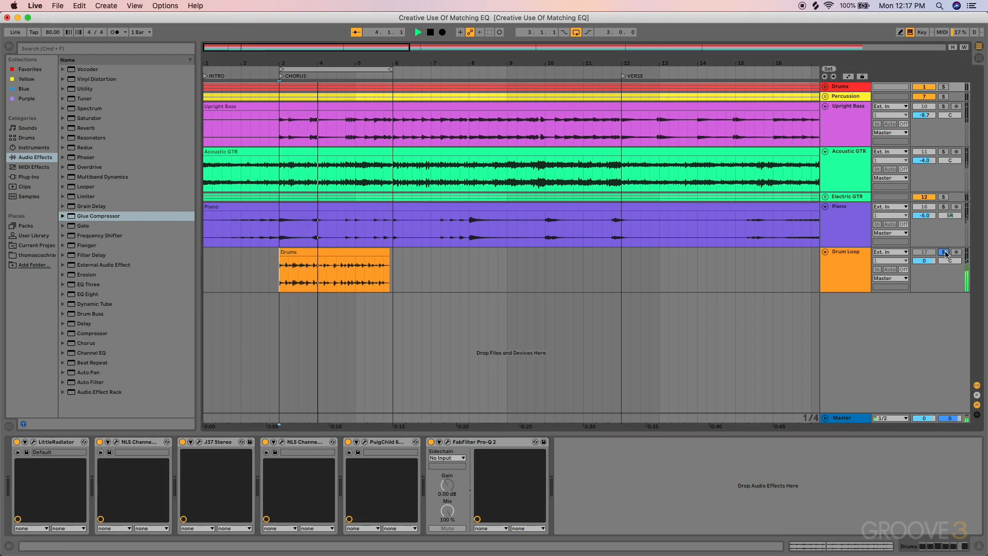
pyautogui.click(945, 87)
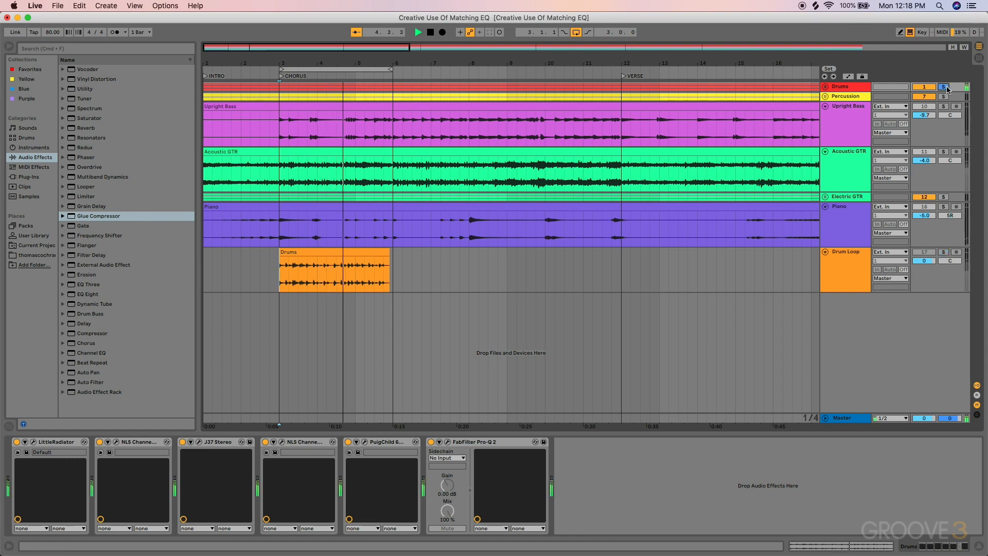
pyautogui.click(944, 252)
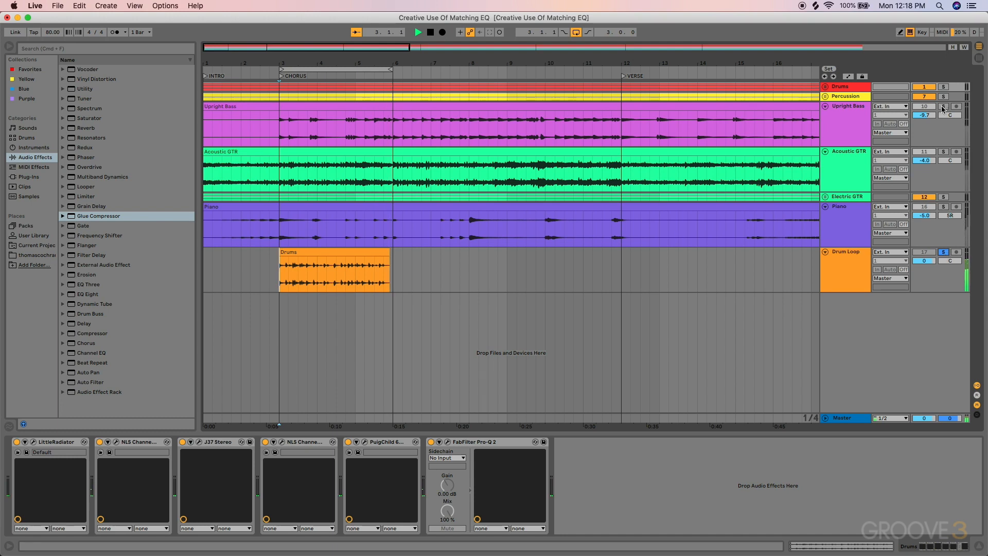
pyautogui.click(943, 87)
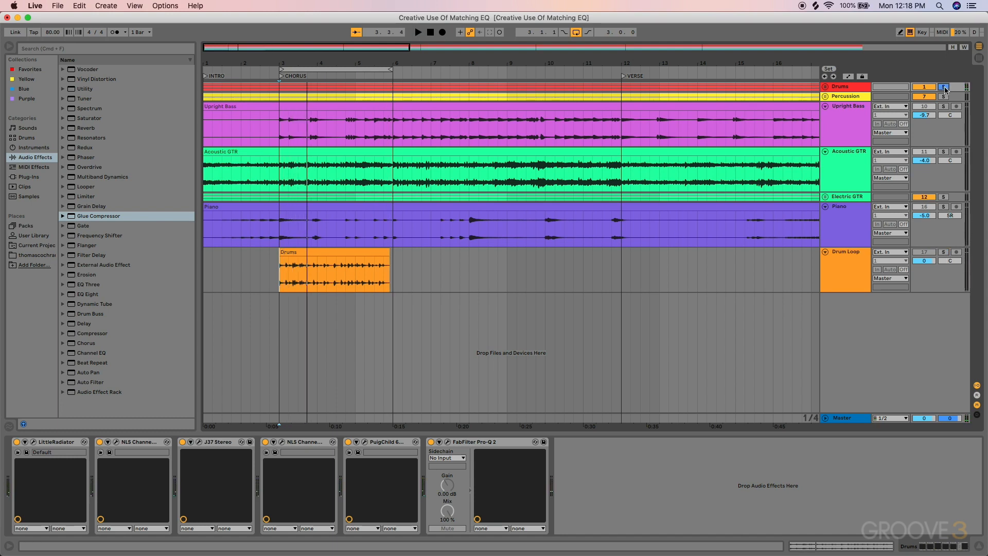
# - Play the soloed Drums group and compare its sound with the whole Pro-Q 2 device switched off and on
pyautogui.click(848, 87)
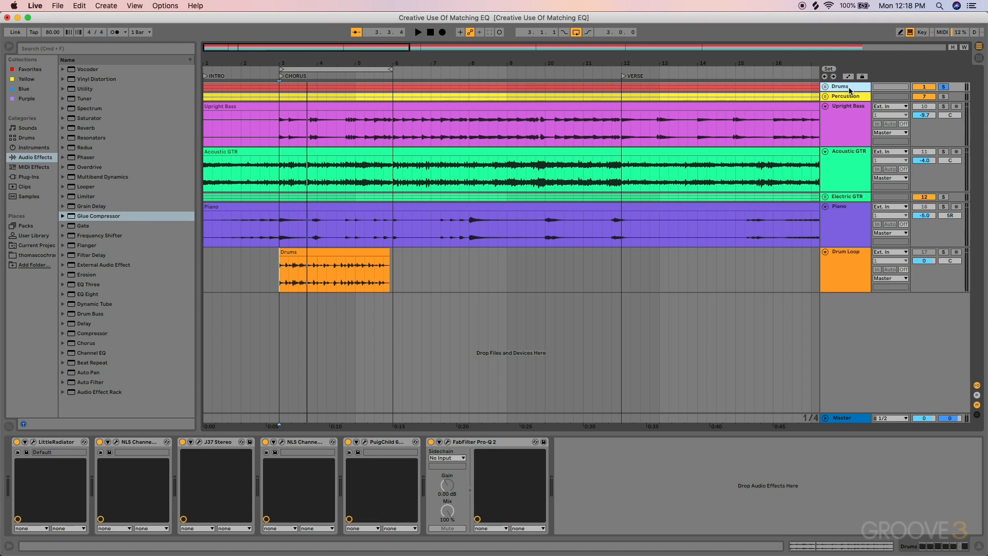
pyautogui.click(431, 442)
pyautogui.press('space')
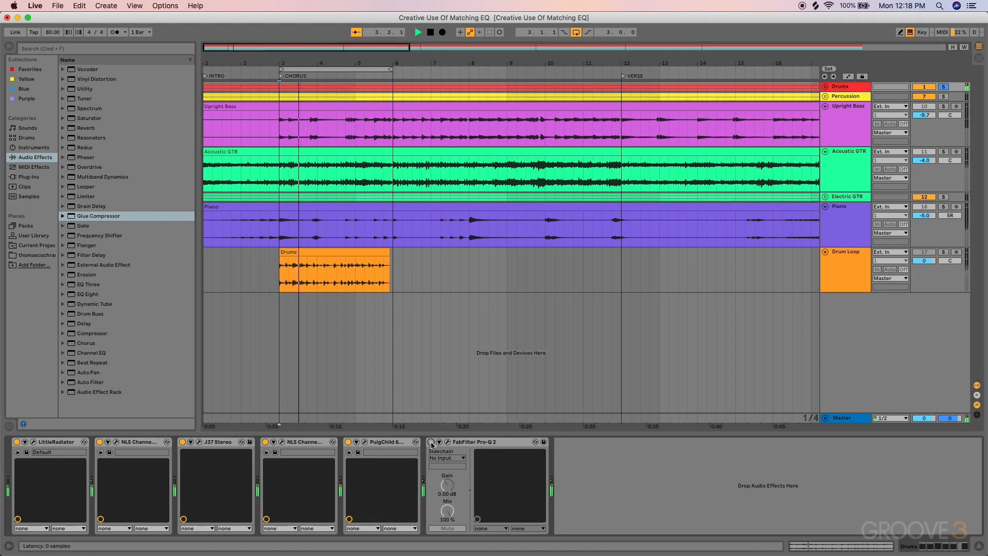
pyautogui.click(431, 442)
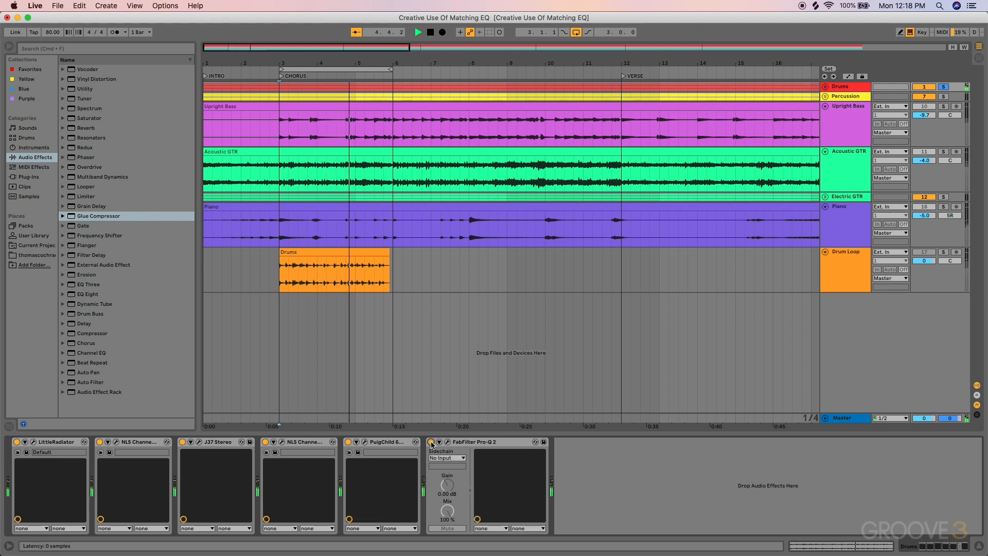
pyautogui.click(431, 442)
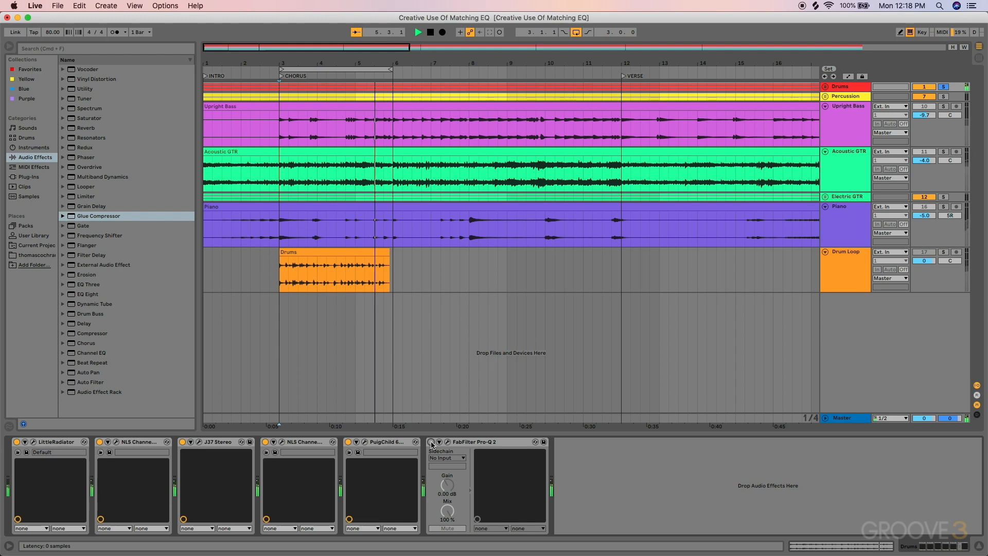
pyautogui.click(431, 442)
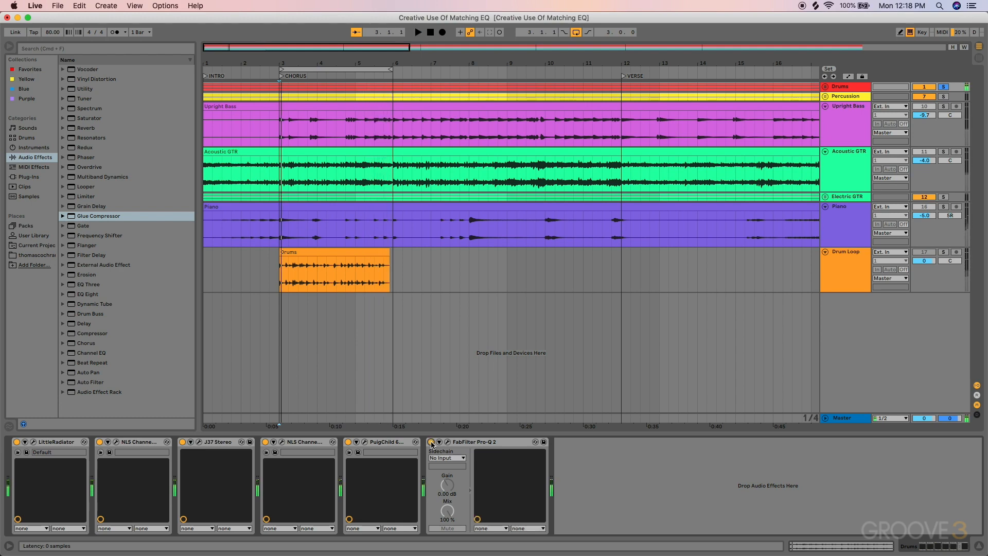
pyautogui.press('space')
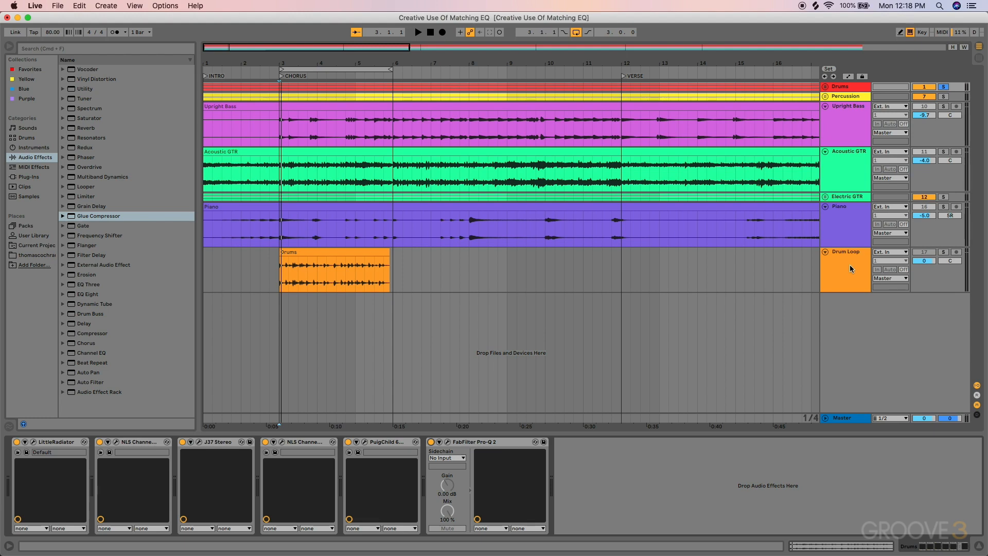
# - Unsolo the Drums group and compare the full mix with the drums' Pro-Q 2 switched off and on during playback
pyautogui.click(945, 87)
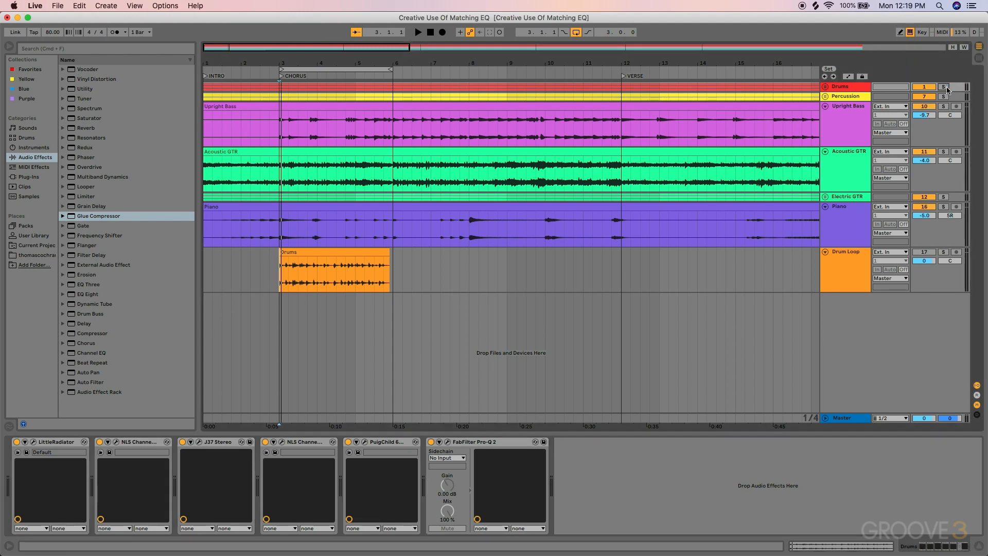
pyautogui.press('space')
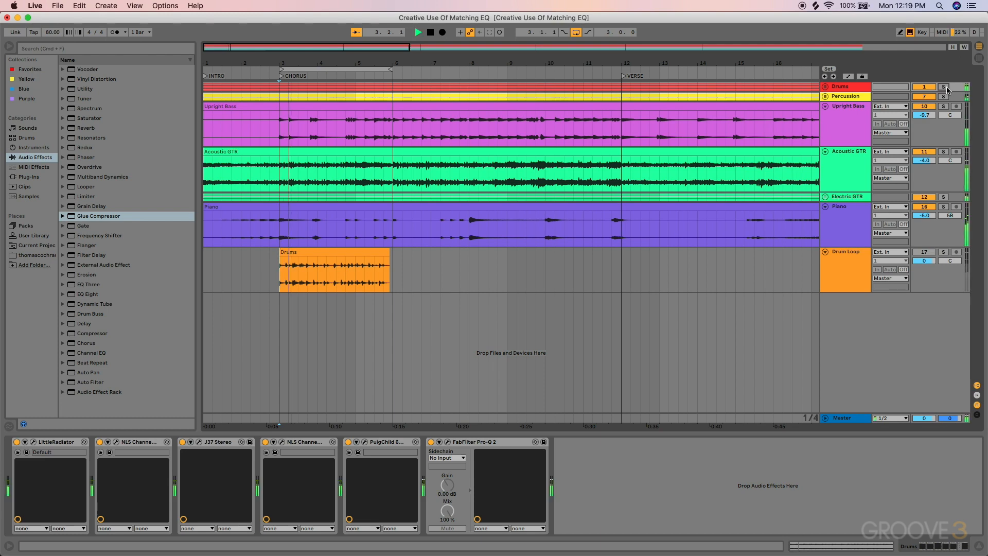
pyautogui.click(854, 87)
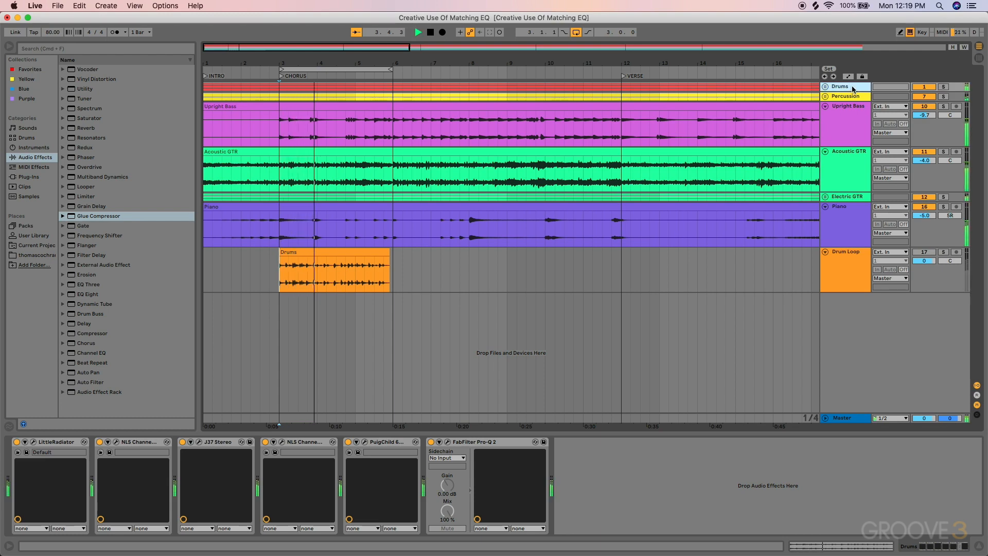
pyautogui.click(431, 441)
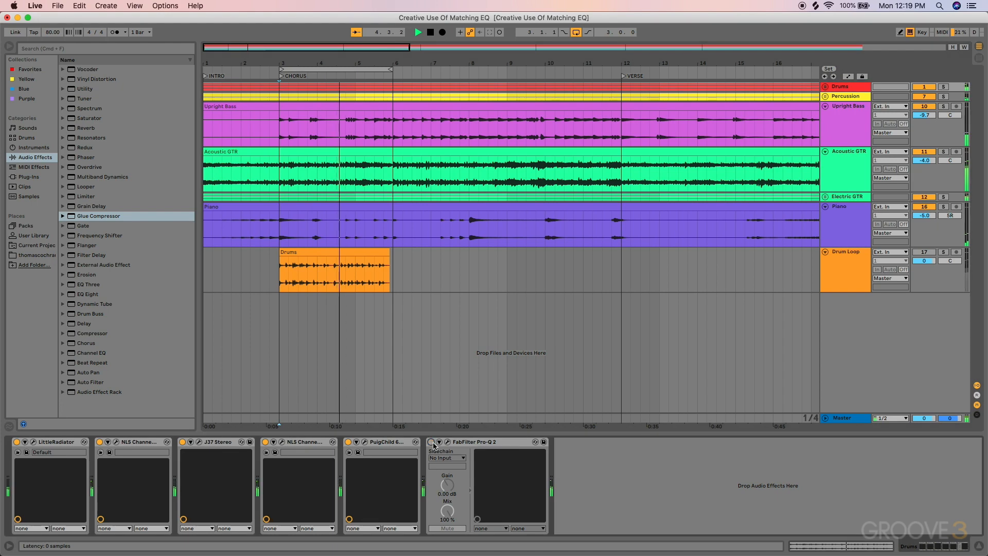
pyautogui.click(432, 442)
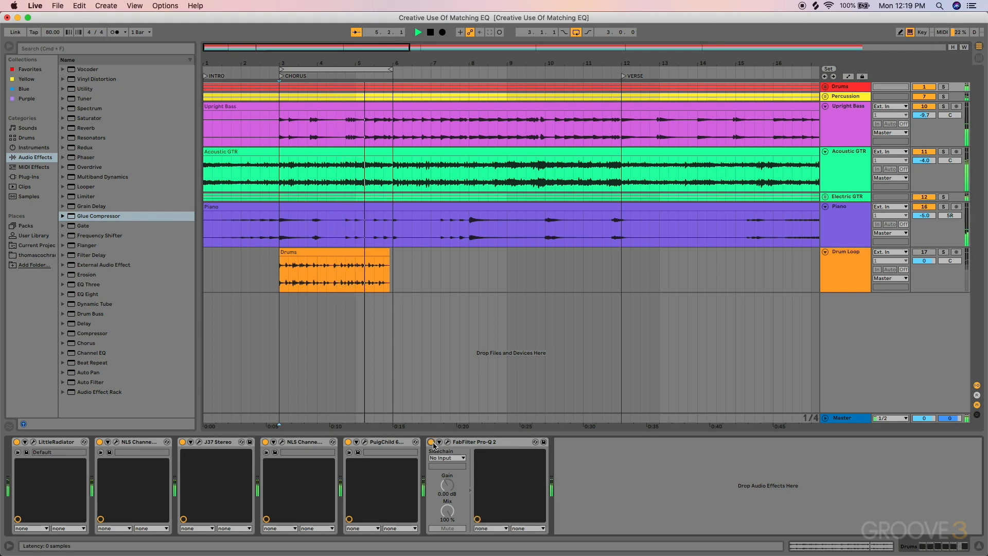